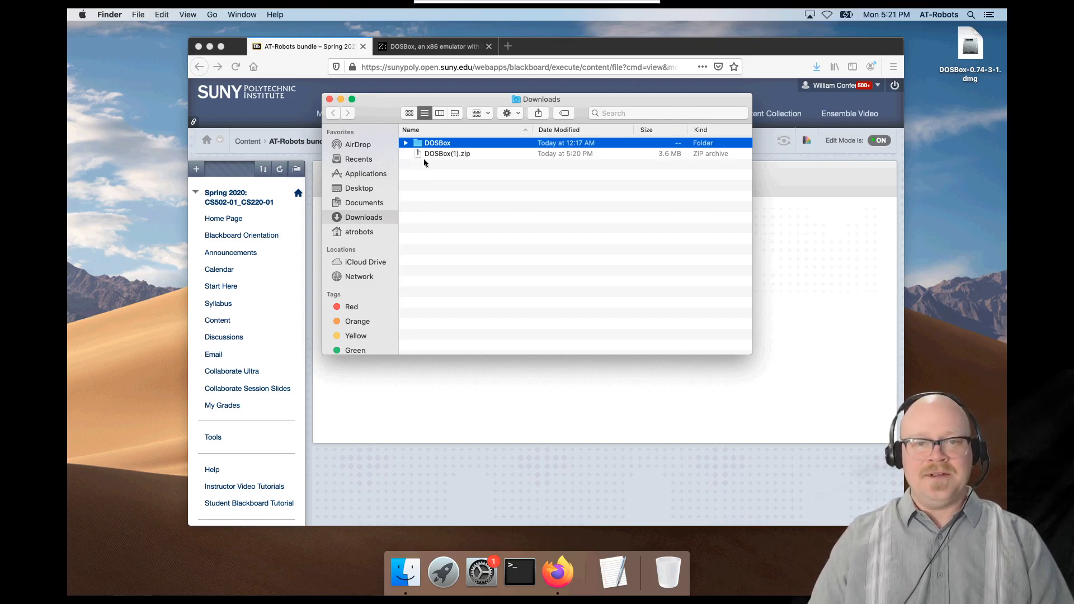
# - Move the DOSBox folder from Downloads into the atrobots home folder and expand it there
pyautogui.moveTo(418, 146); pyautogui.dragTo(363, 235)
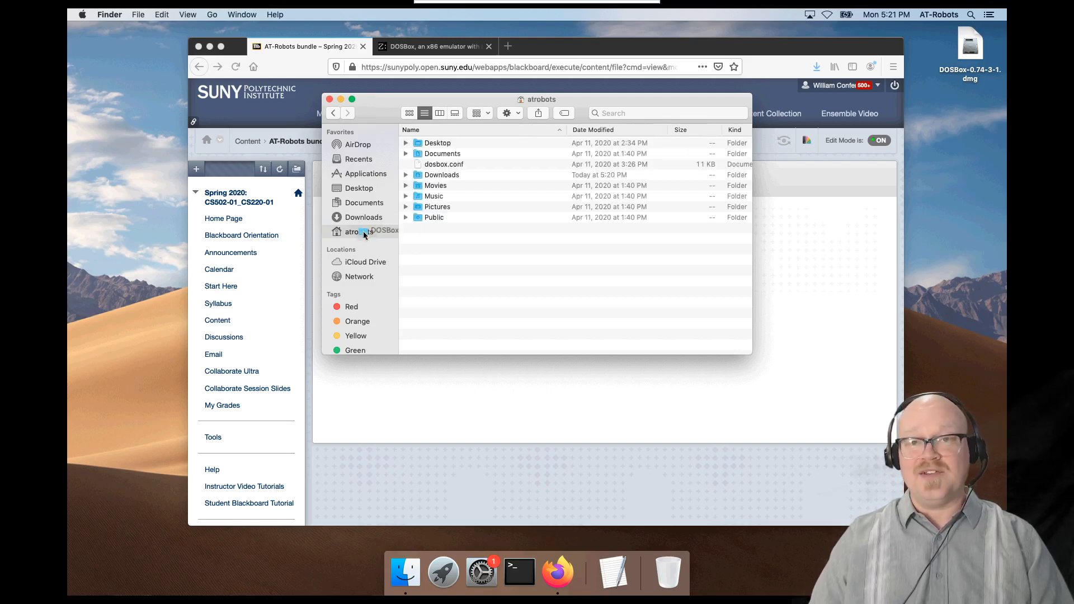
pyautogui.moveTo(363, 235); pyautogui.dragTo(364, 235)
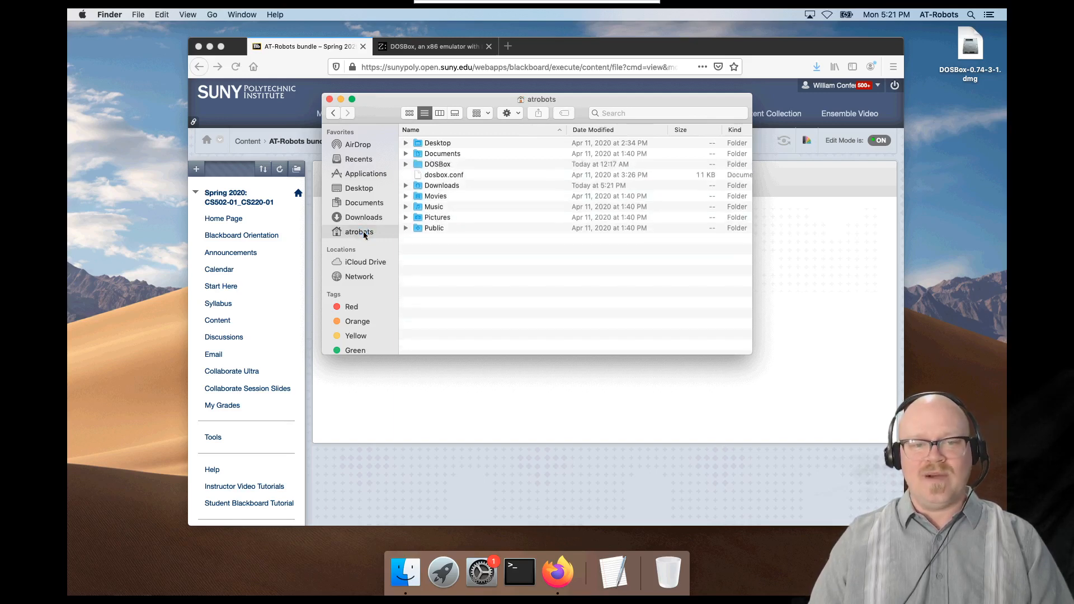
pyautogui.click(420, 166)
pyautogui.press('Right')
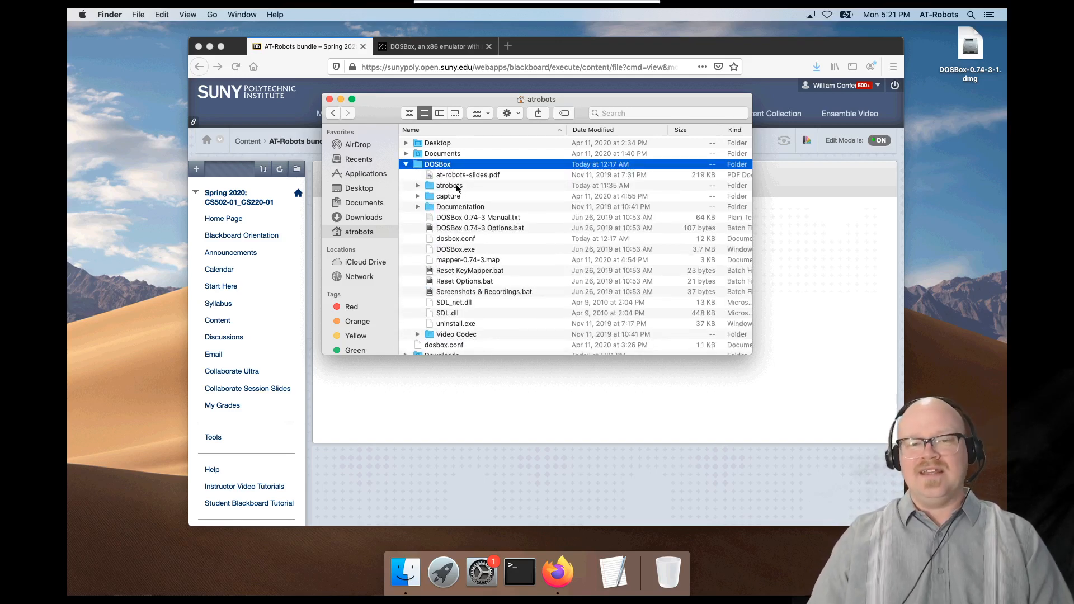
# - Examine the files in the atrobots subfolder of DOSBox in column view, ending back at the DOSBox folder's contents
pyautogui.click(439, 113)
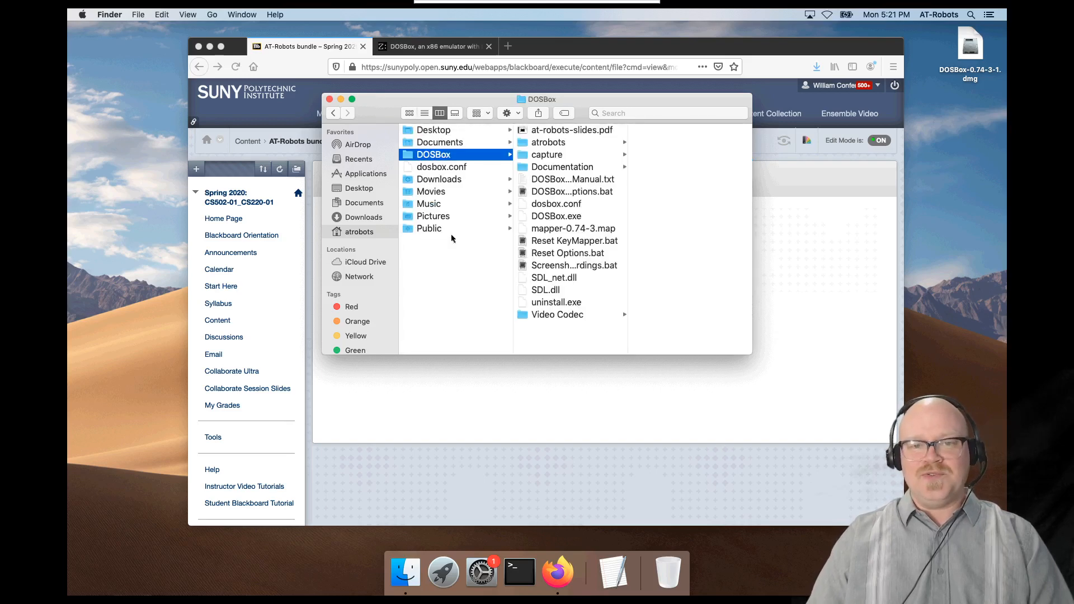
pyautogui.click(548, 142)
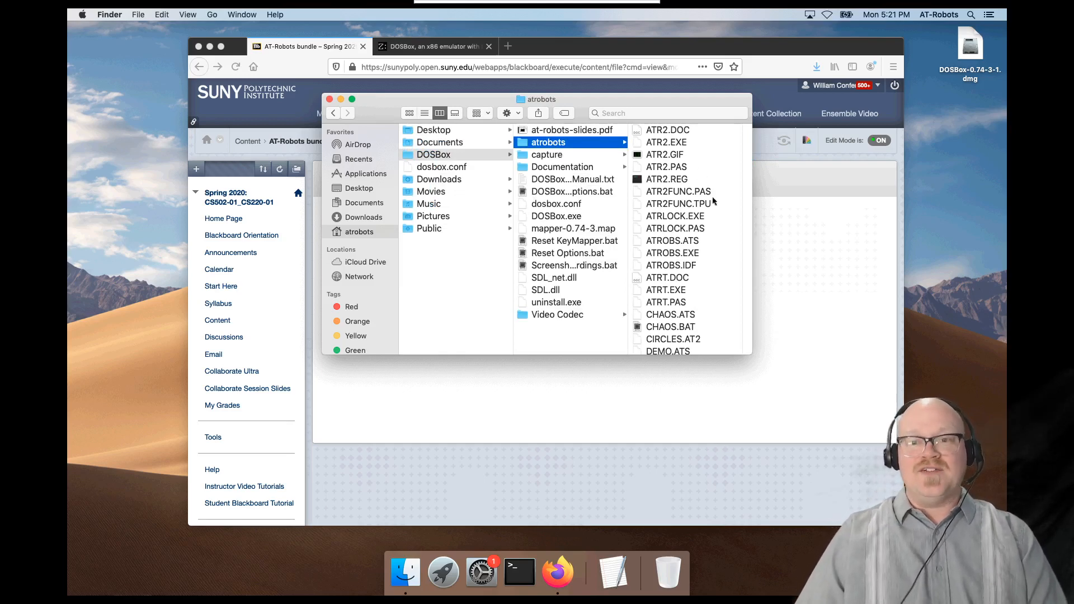
pyautogui.click(703, 340)
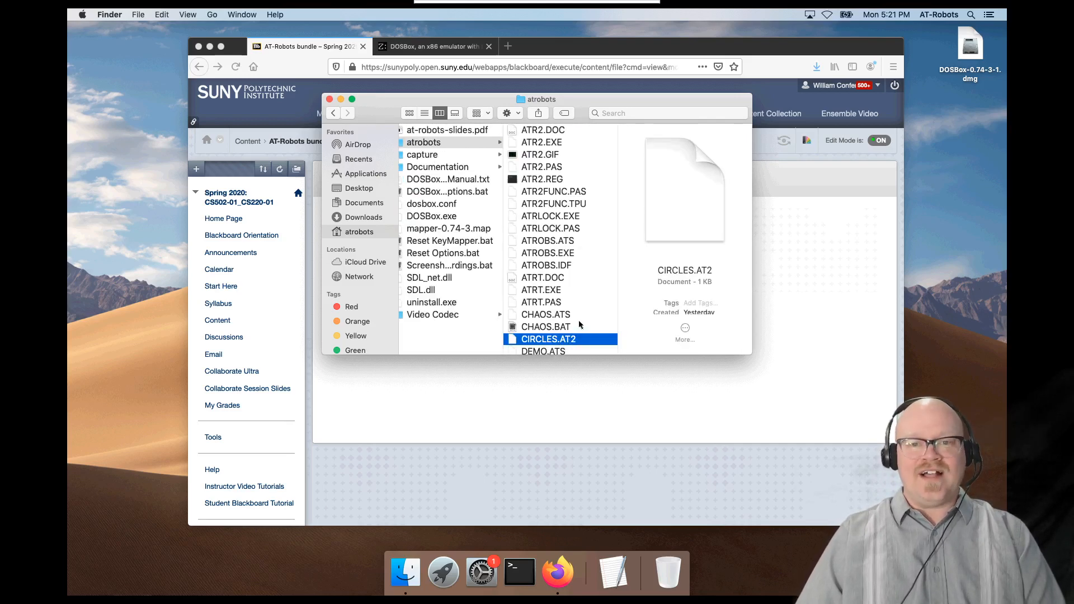
pyautogui.scroll(-3, 576, 333)
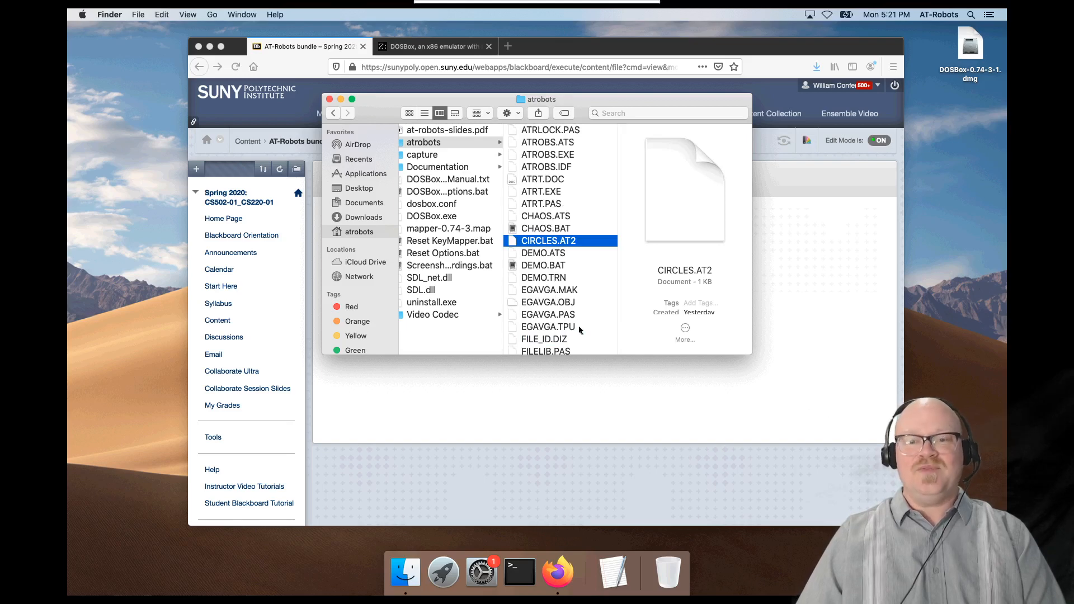
pyautogui.scroll(-5, 580, 330)
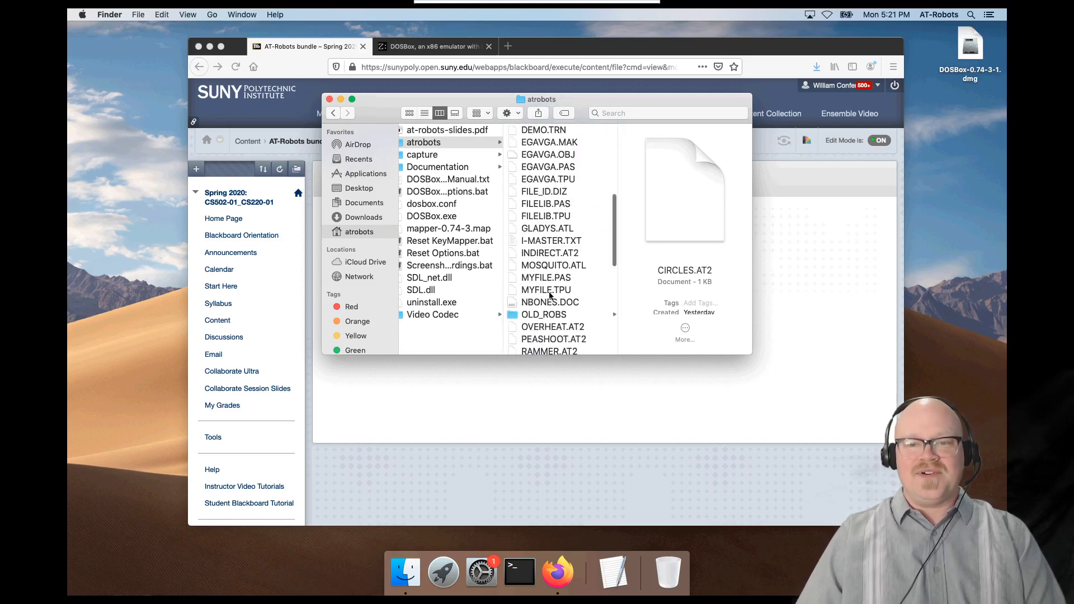
pyautogui.scroll(-1, 556, 266)
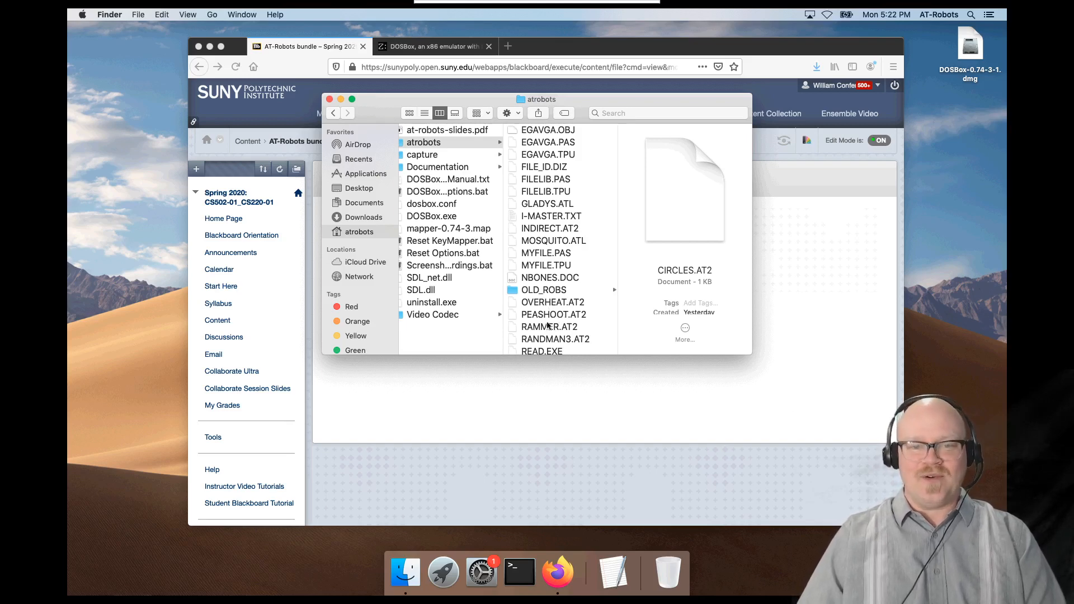
pyautogui.click(424, 114)
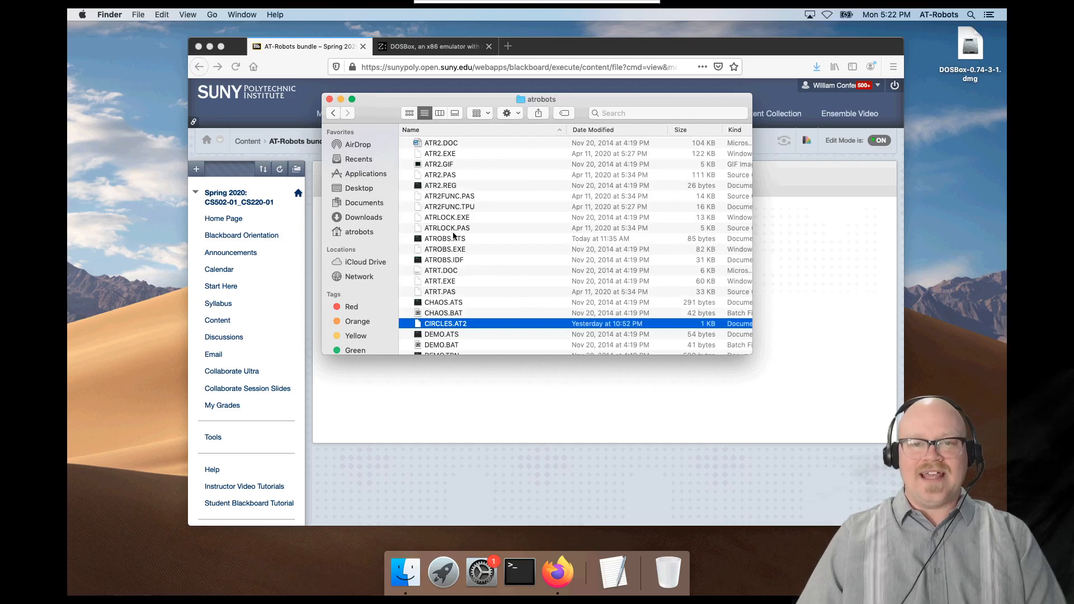
pyautogui.click(439, 113)
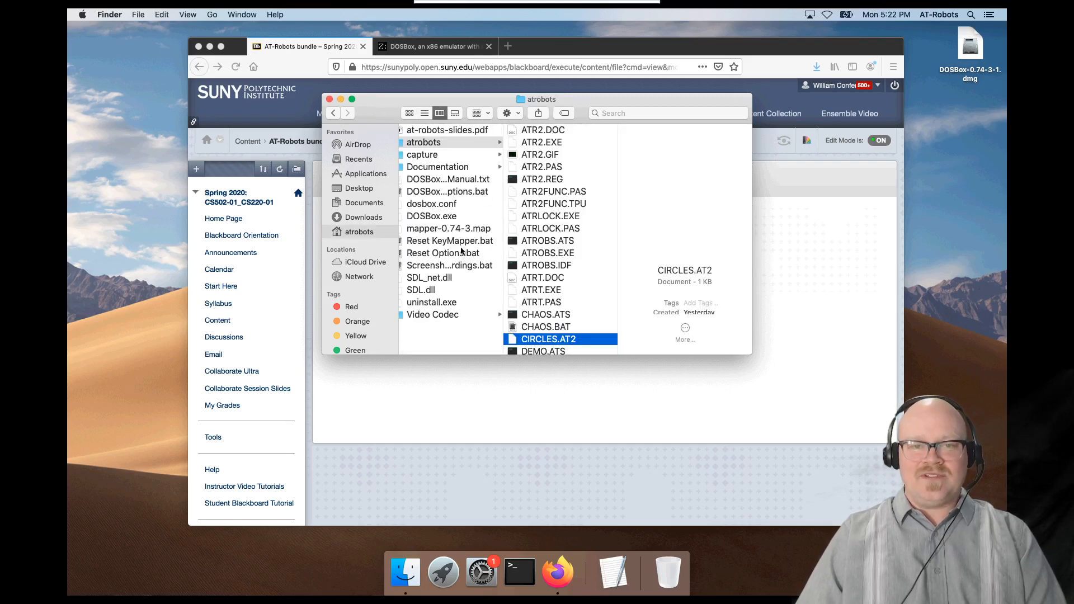
pyautogui.click(452, 345)
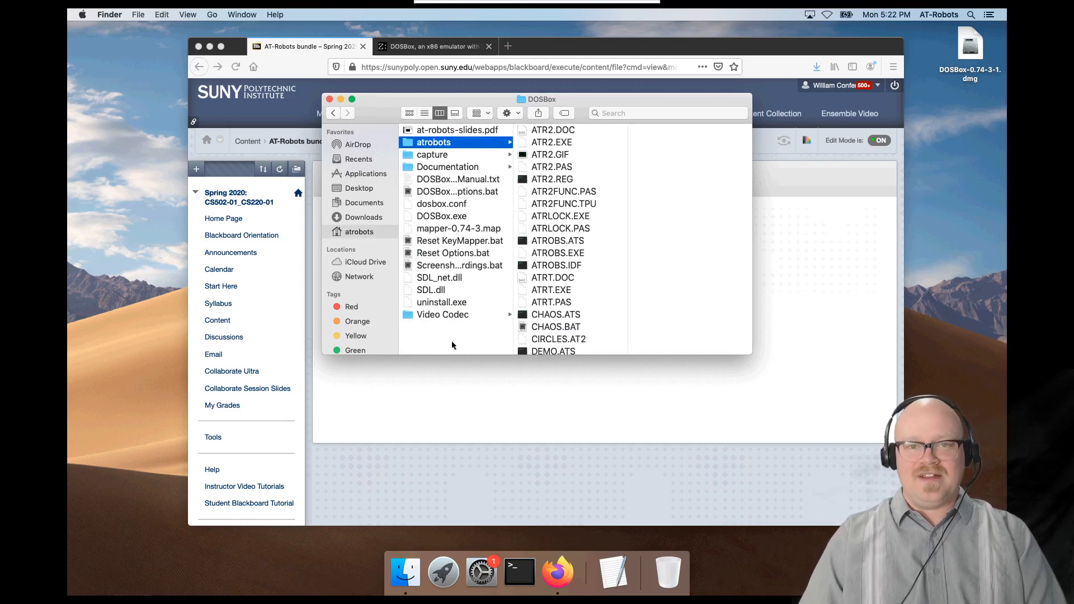
pyautogui.press('Left')
pyautogui.press('Up')
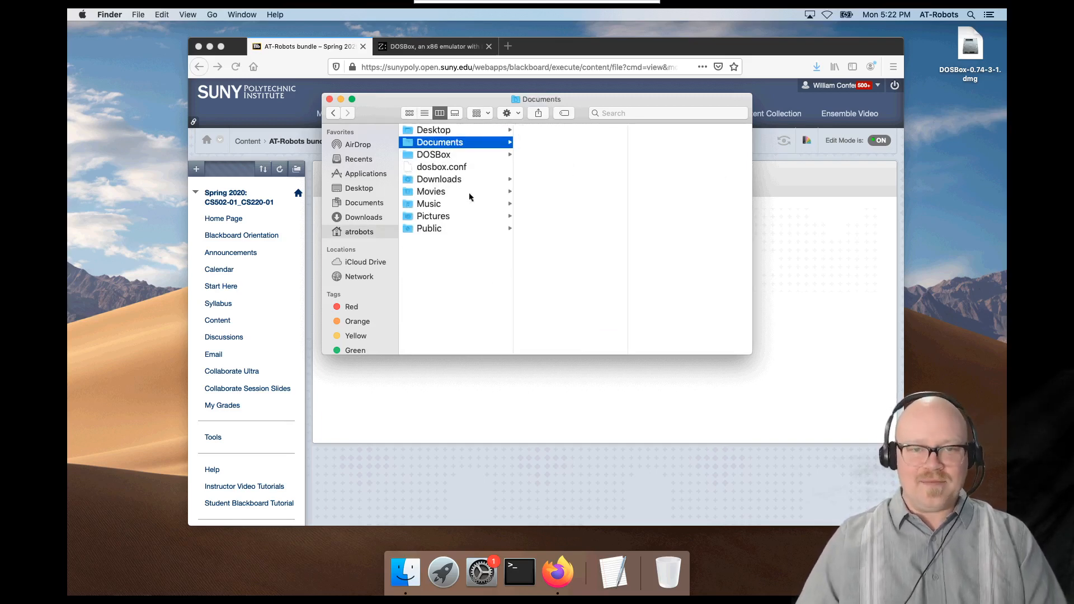
pyautogui.click(442, 154)
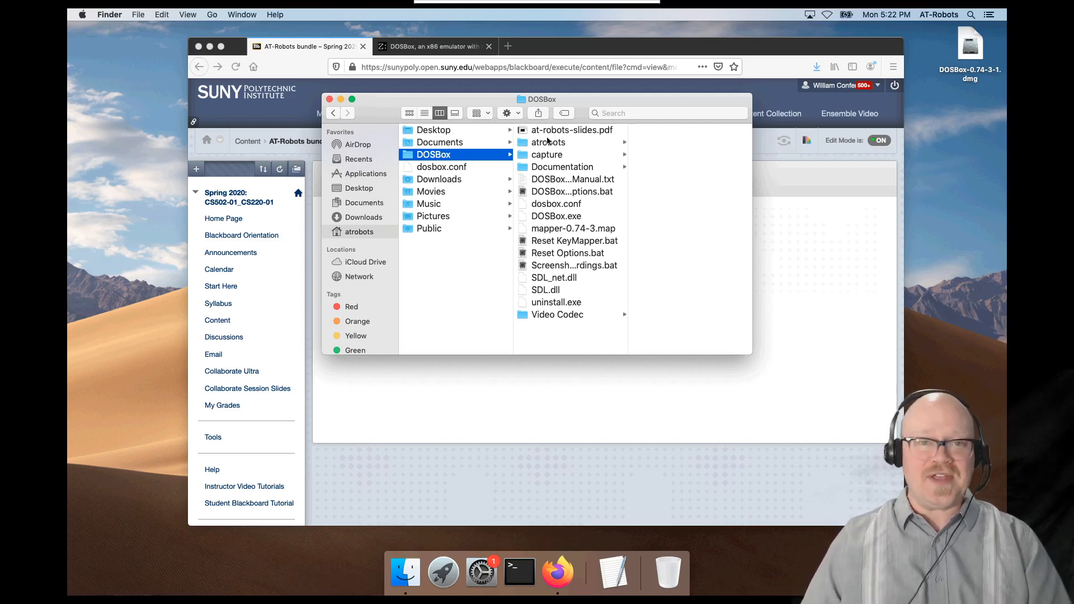
# - Open the DOSBox-0.74-3-1.dmg disk image from the desktop and arrange its window beside the home folder window
pyautogui.click(436, 51)
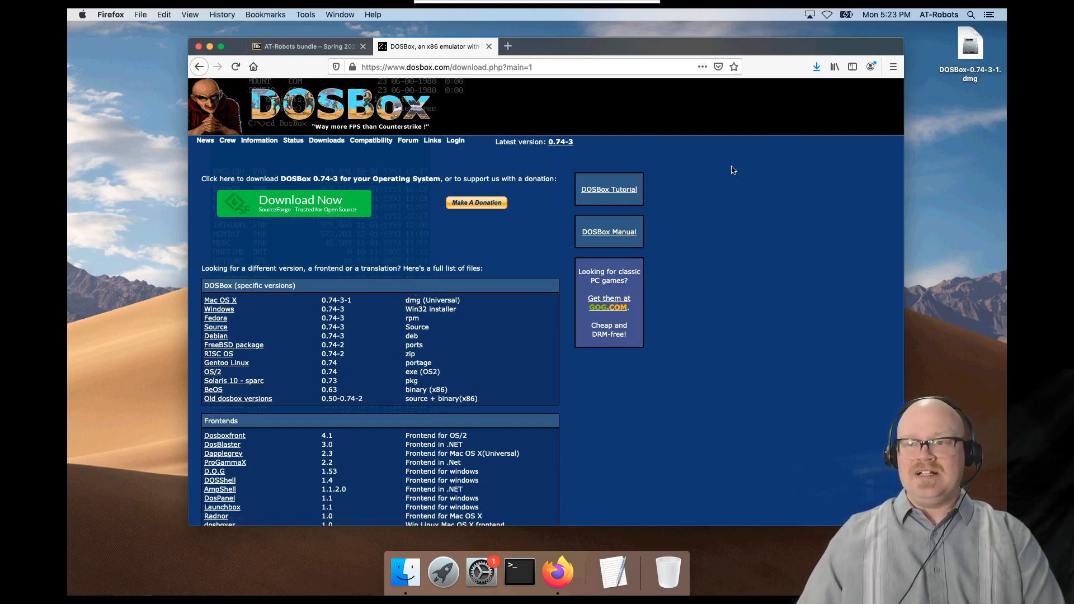
pyautogui.doubleClick(969, 45)
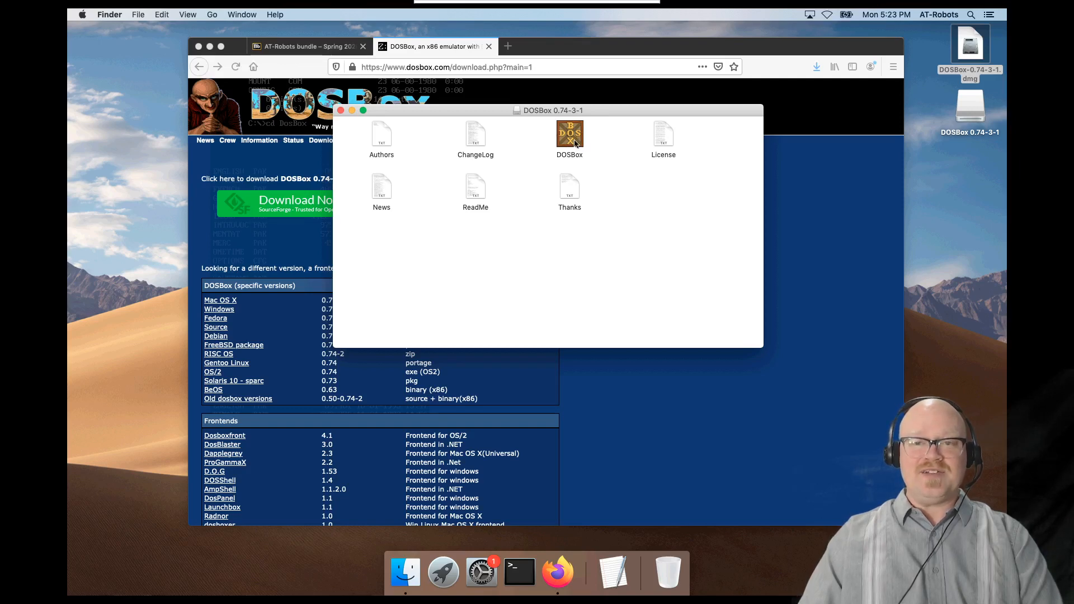
pyautogui.click(398, 582)
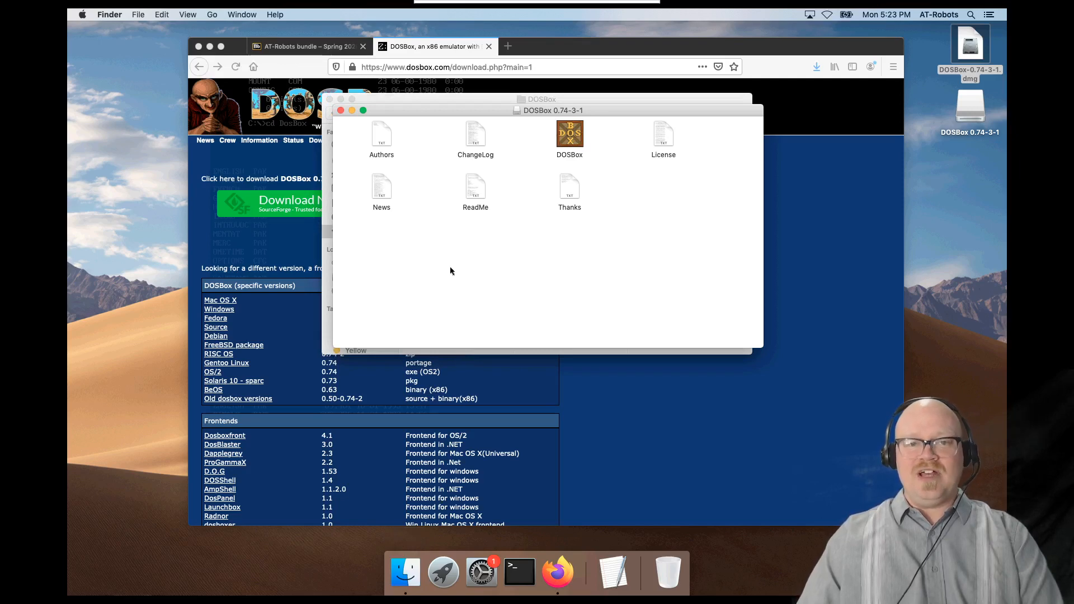
pyautogui.moveTo(452, 108); pyautogui.dragTo(563, 171)
pyautogui.moveTo(376, 99); pyautogui.dragTo(320, 101)
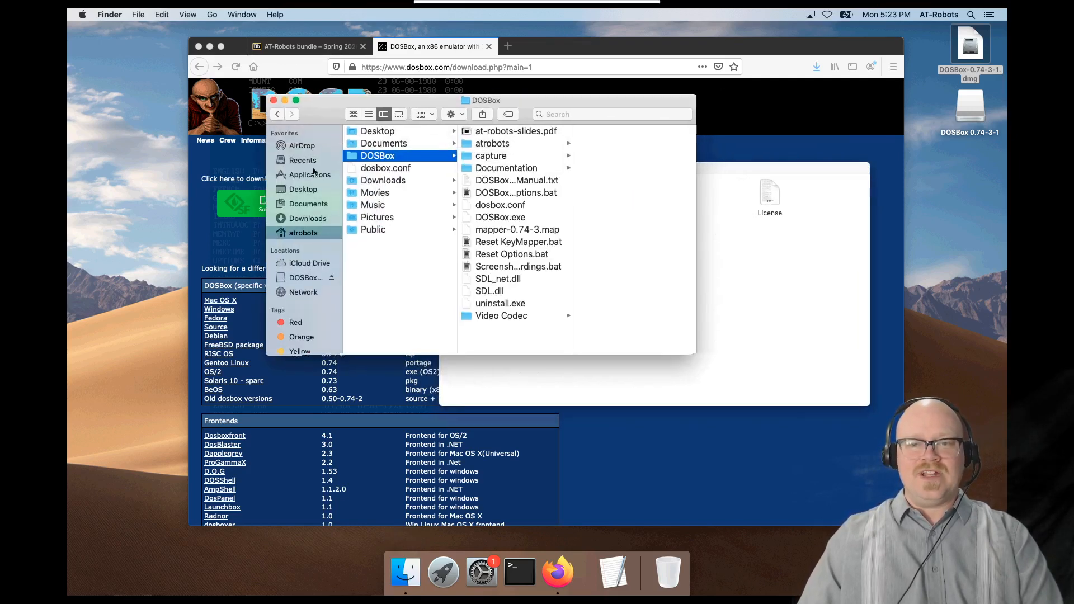
pyautogui.click(709, 229)
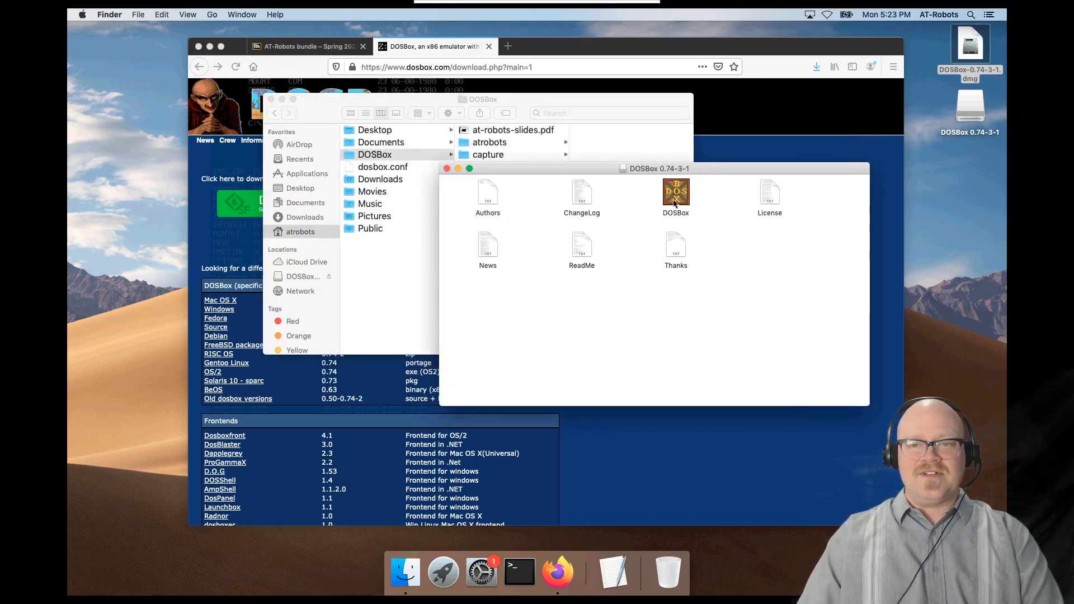
# - Copy the DOSBox app from the disk image into Applications and eject the disk image
pyautogui.moveTo(669, 202); pyautogui.dragTo(313, 178)
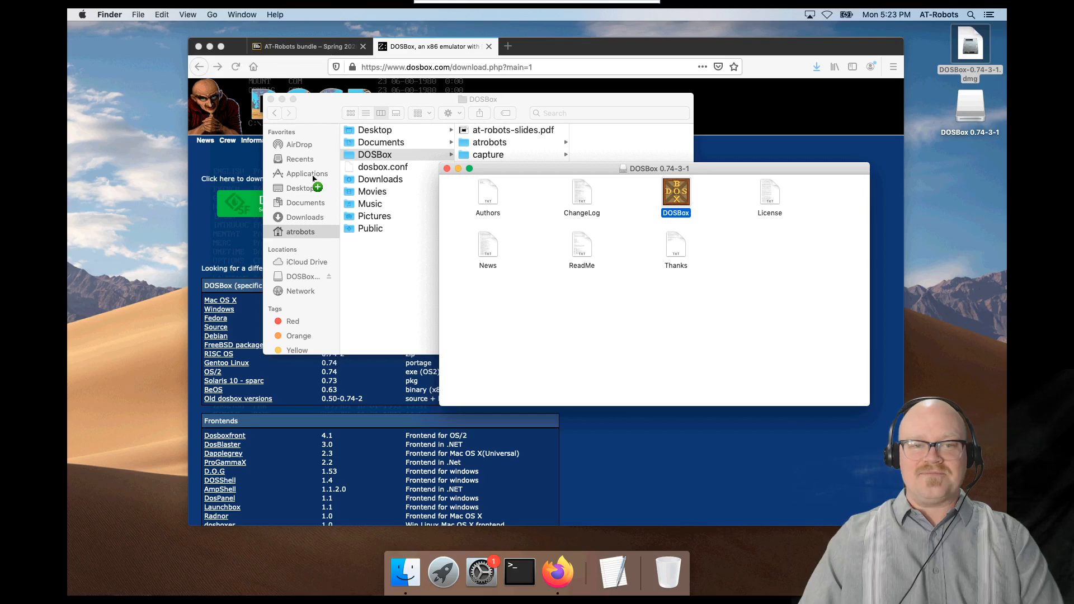
pyautogui.moveTo(312, 178); pyautogui.dragTo(767, 297)
pyautogui.click(330, 277)
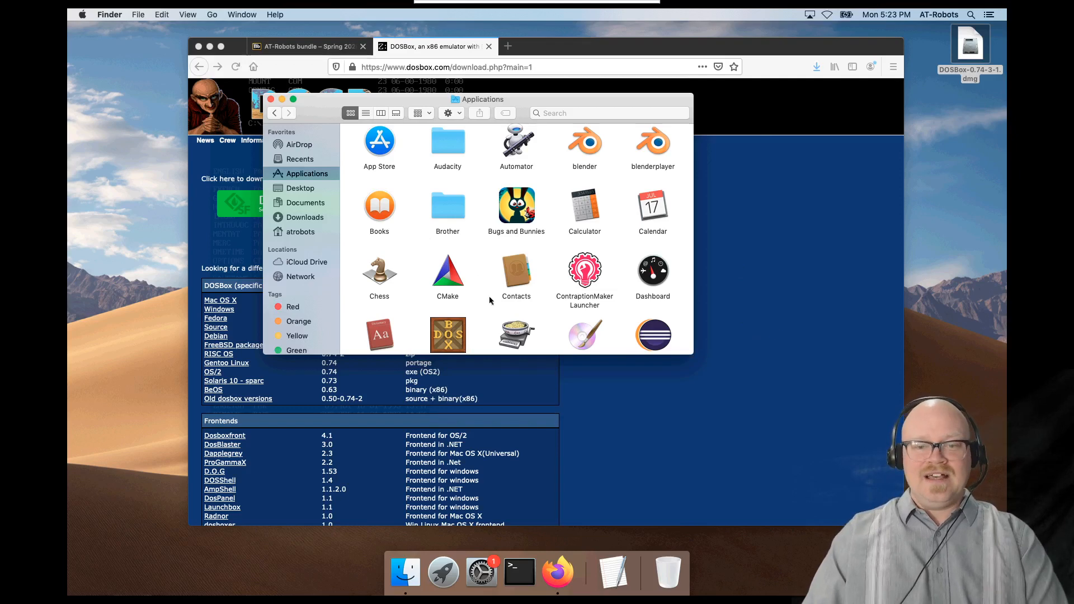
# - Launch DOSBox from Applications, allow the downloaded app to open, and close it with the exit command
pyautogui.doubleClick(454, 327)
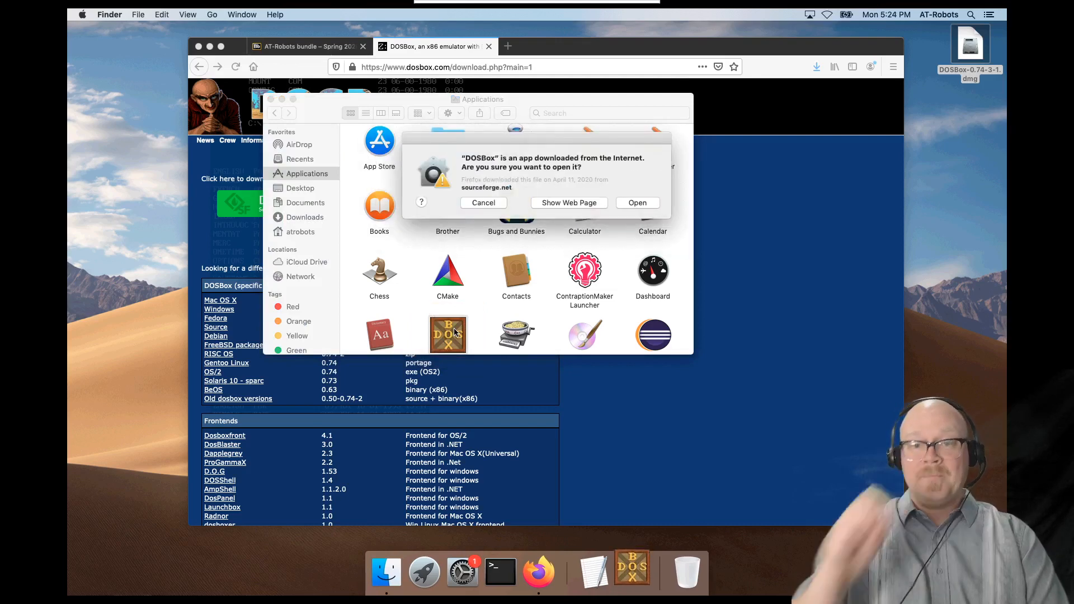
pyautogui.click(641, 203)
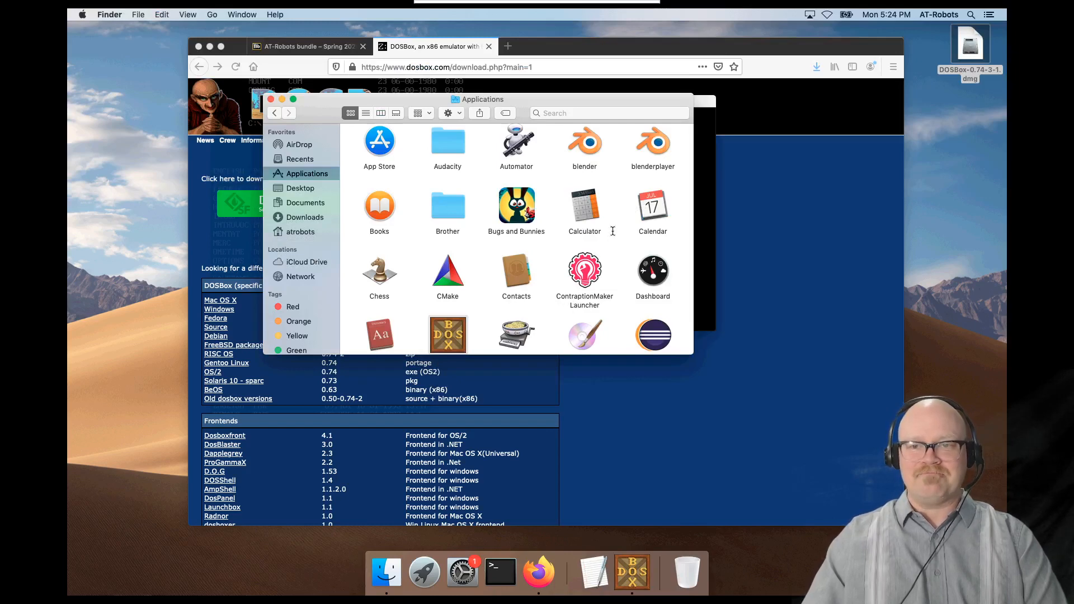
pyautogui.click(705, 111)
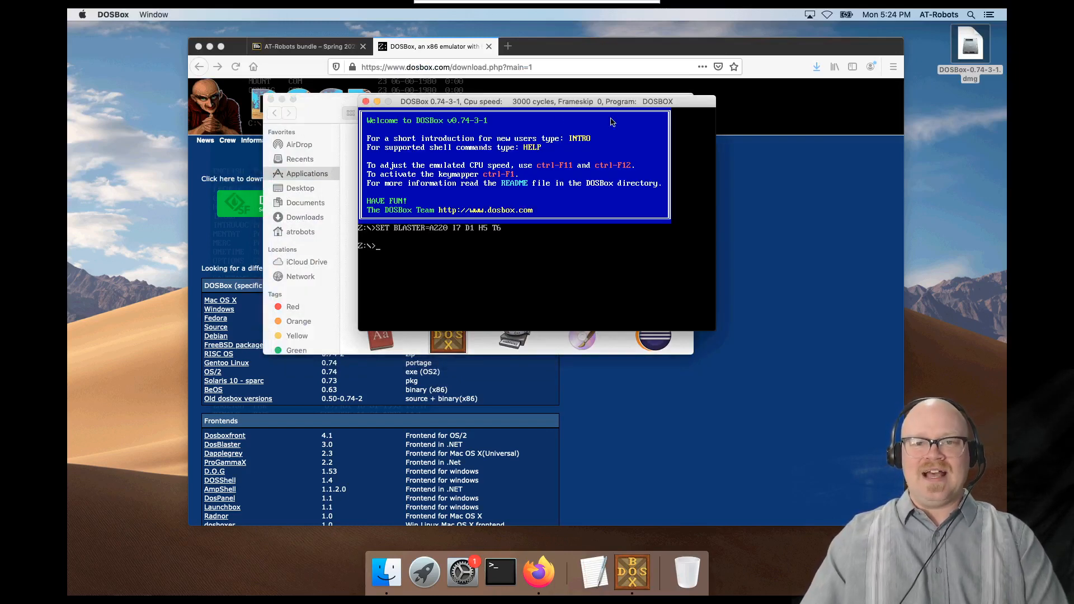
pyautogui.moveTo(548, 101); pyautogui.dragTo(570, 160)
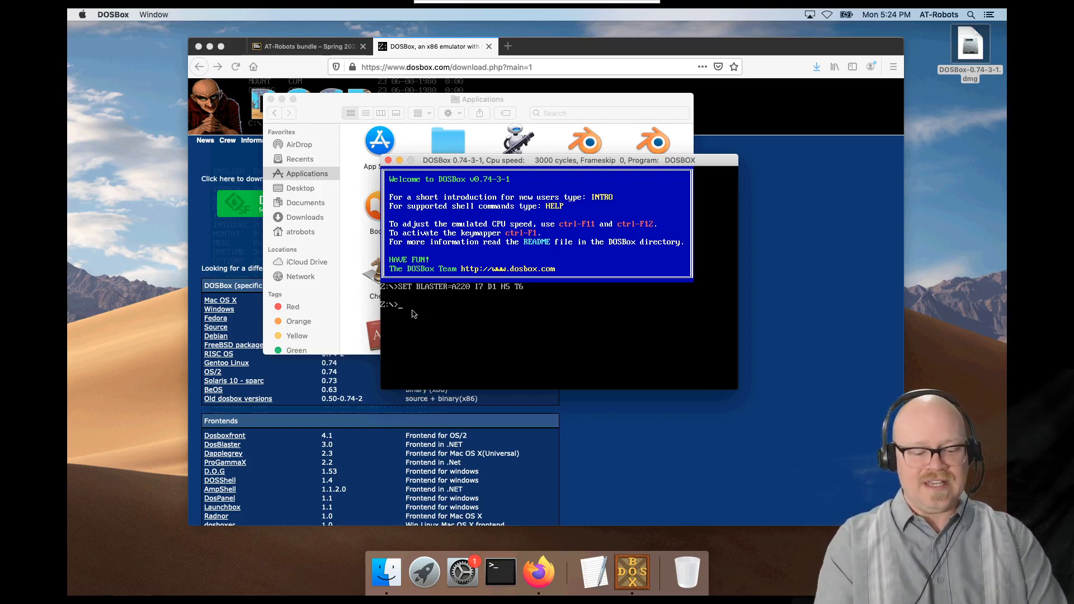
pyautogui.write('exit')
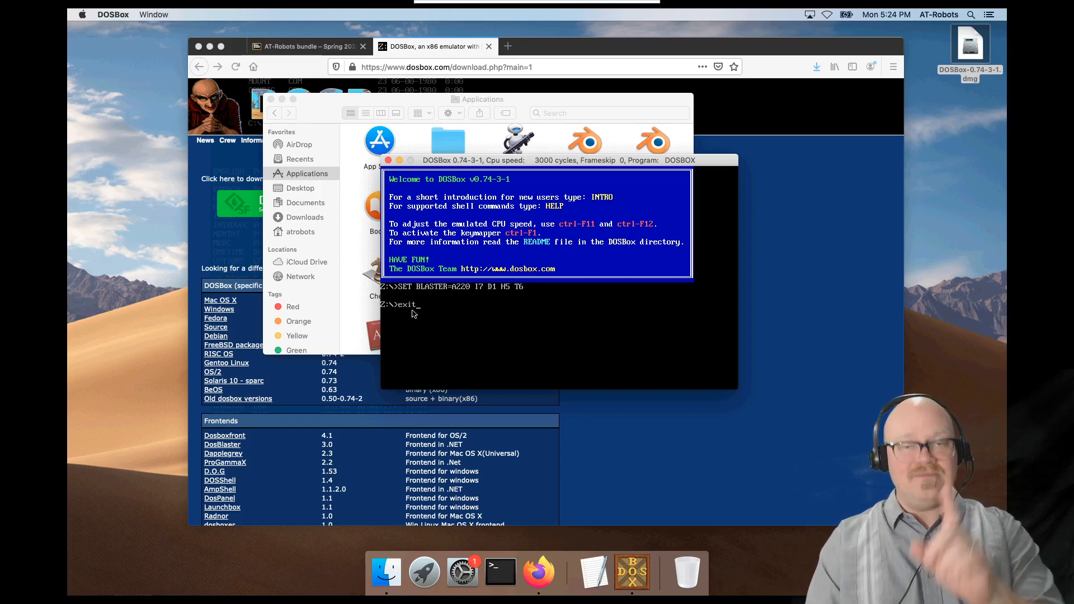
pyautogui.press('Return')
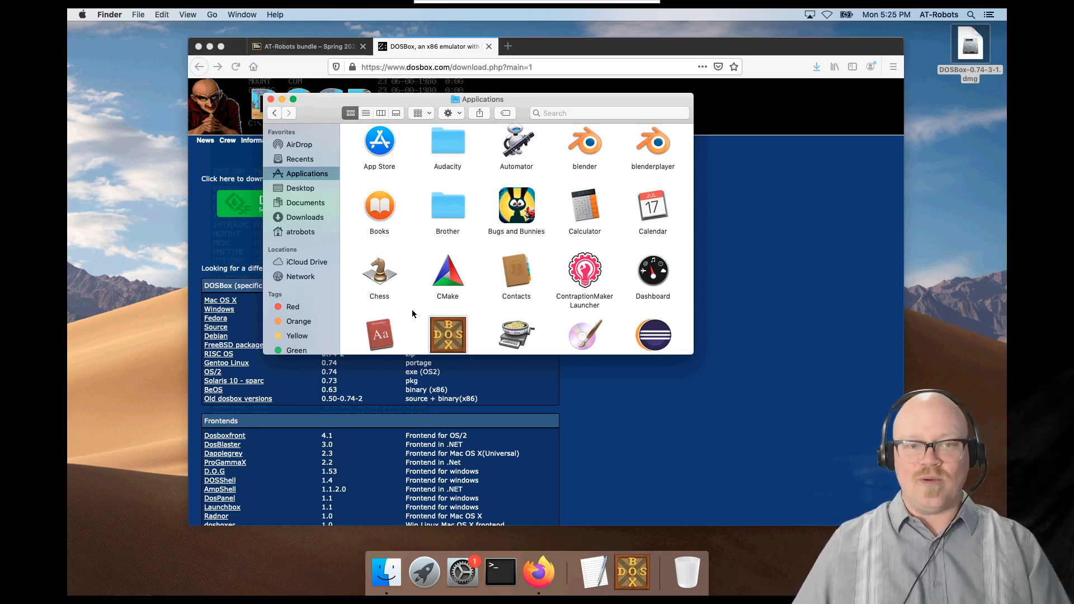
# - Open a full-screen Terminal window and open Library/Preferences/DOSBox 0.74-3-1 Preferences from the home folder in vim
pyautogui.click(500, 570)
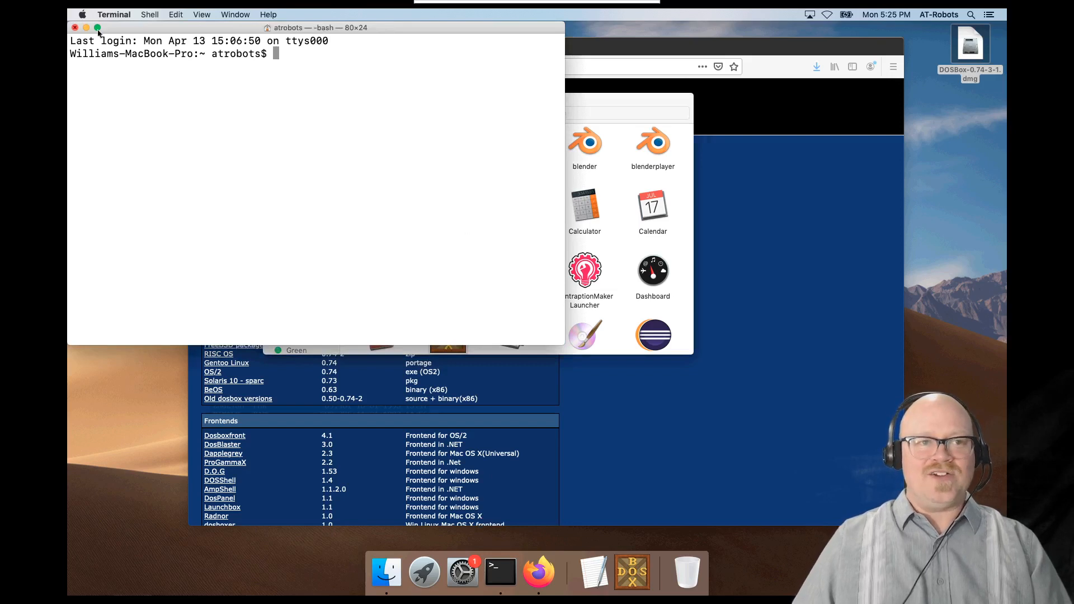
pyautogui.click(98, 28)
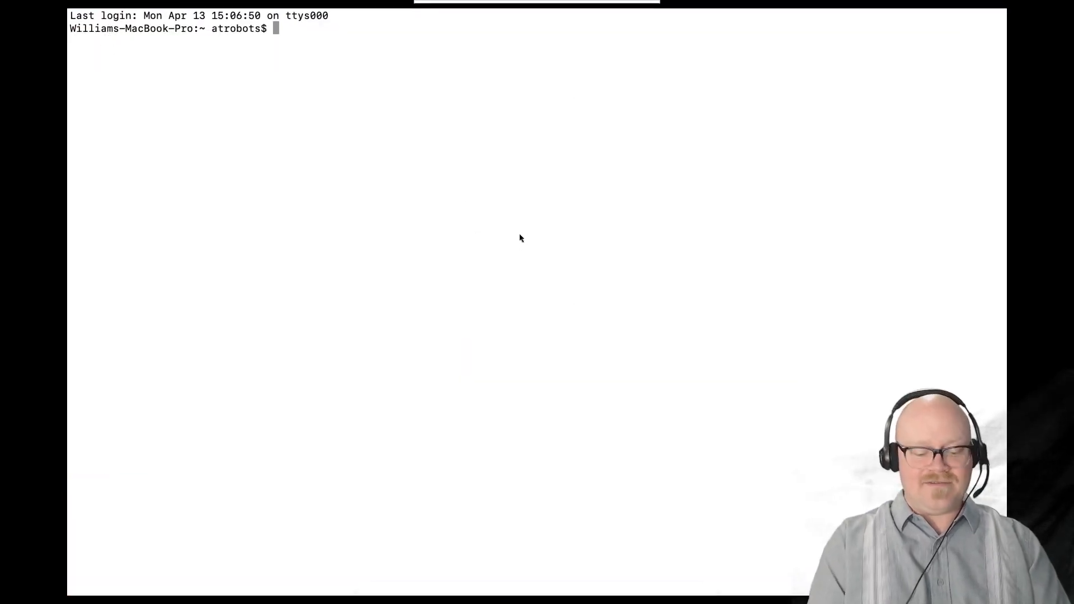
pyautogui.write('vim')
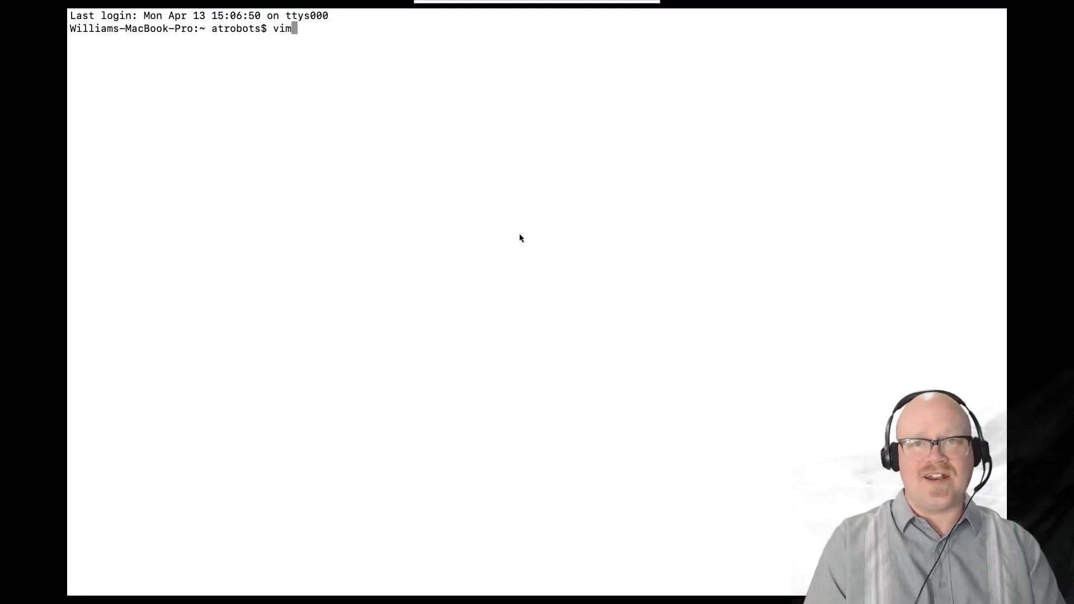
pyautogui.write(' L')
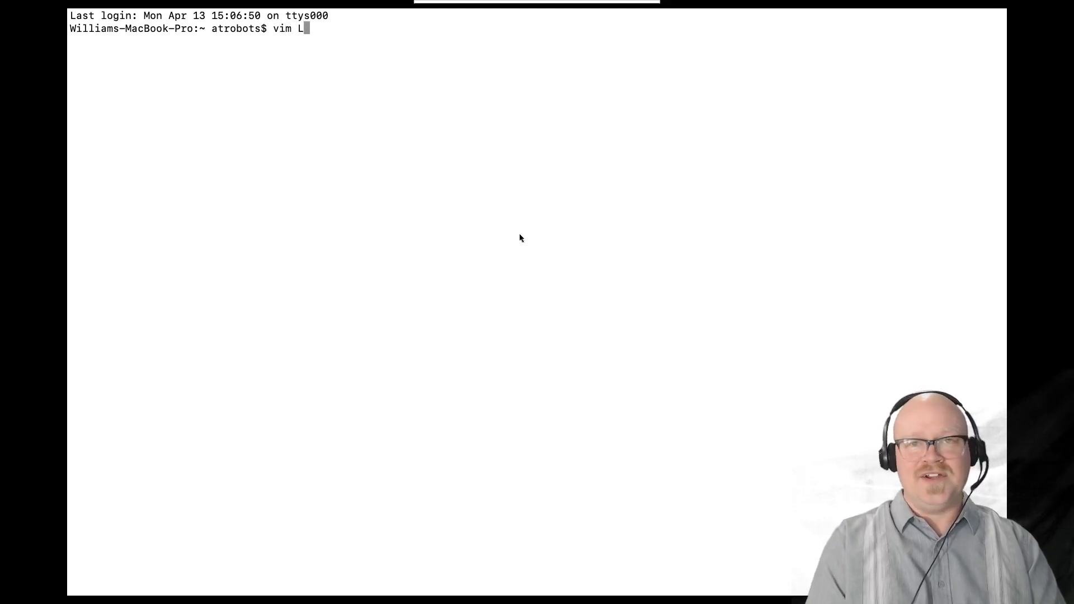
pyautogui.write('i')
pyautogui.press('Tab')
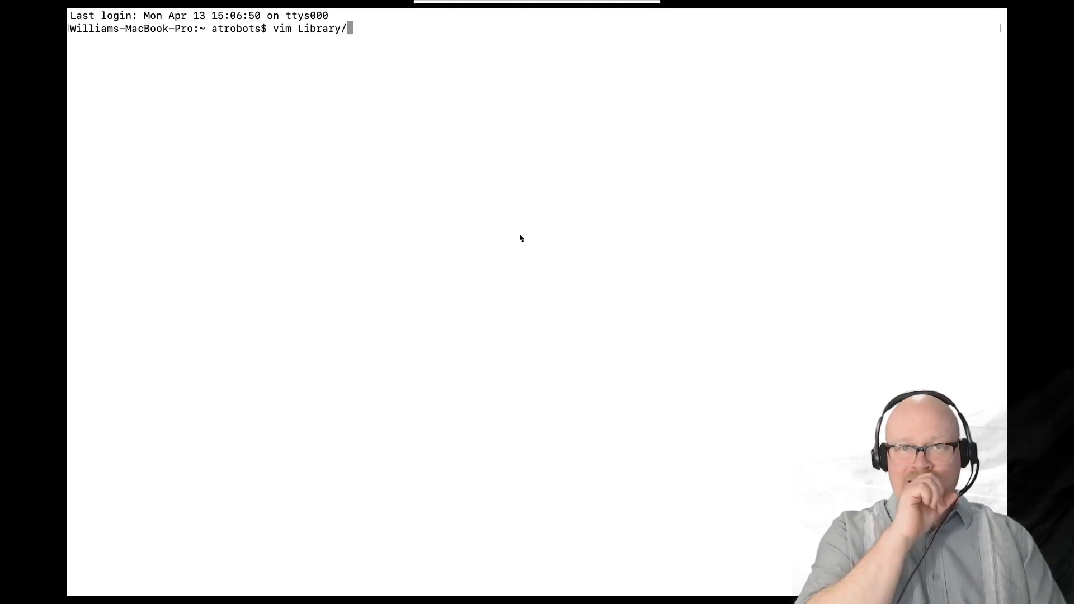
pyautogui.write('Pr')
pyautogui.press('Tab')
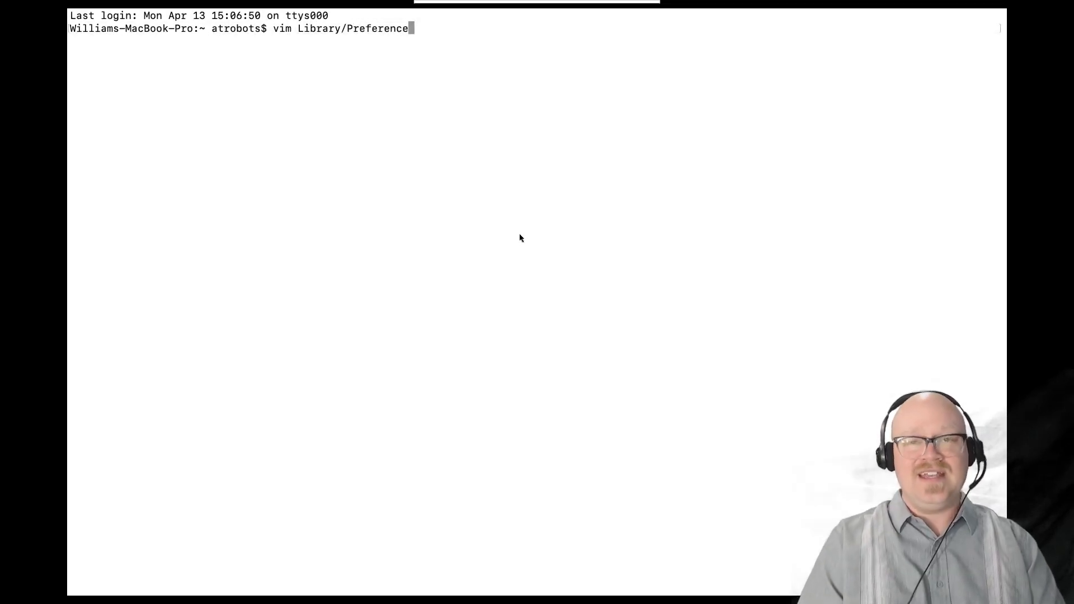
pyautogui.write('s')
pyautogui.press('Tab')
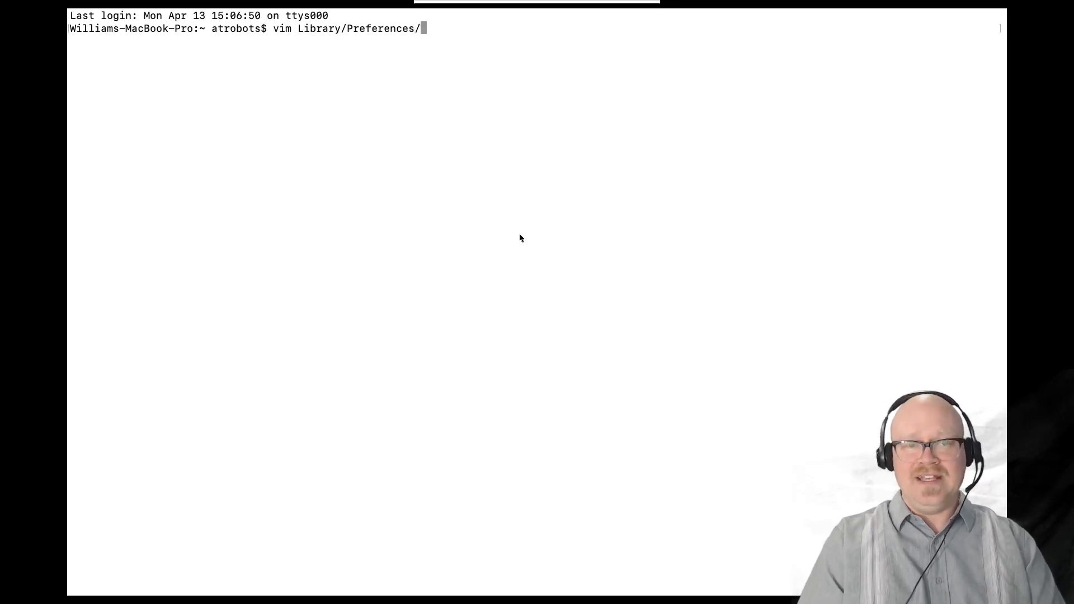
pyautogui.write('DOS')
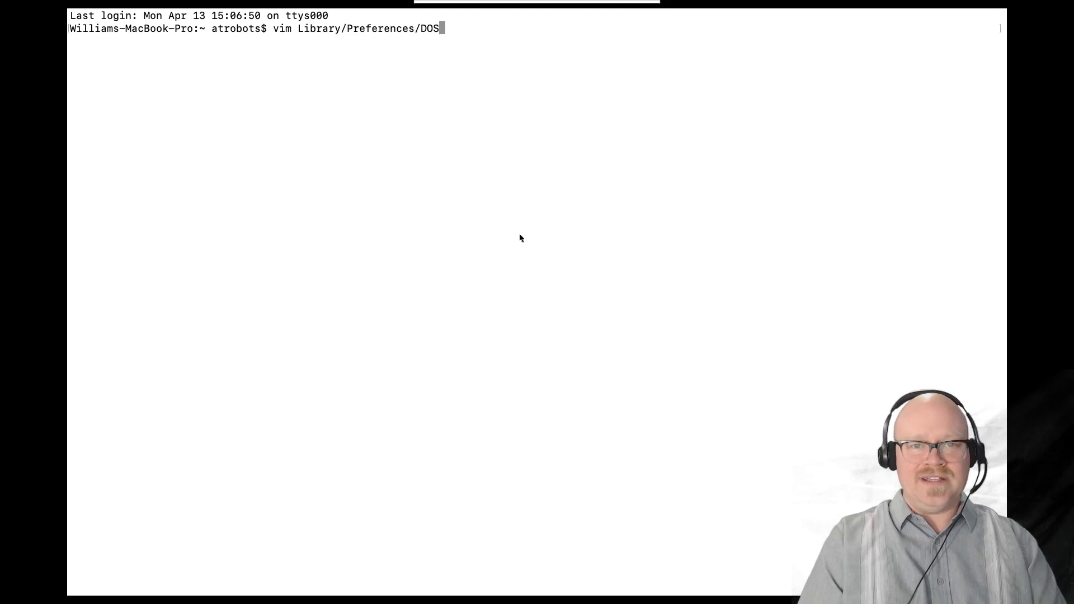
pyautogui.press('Tab')
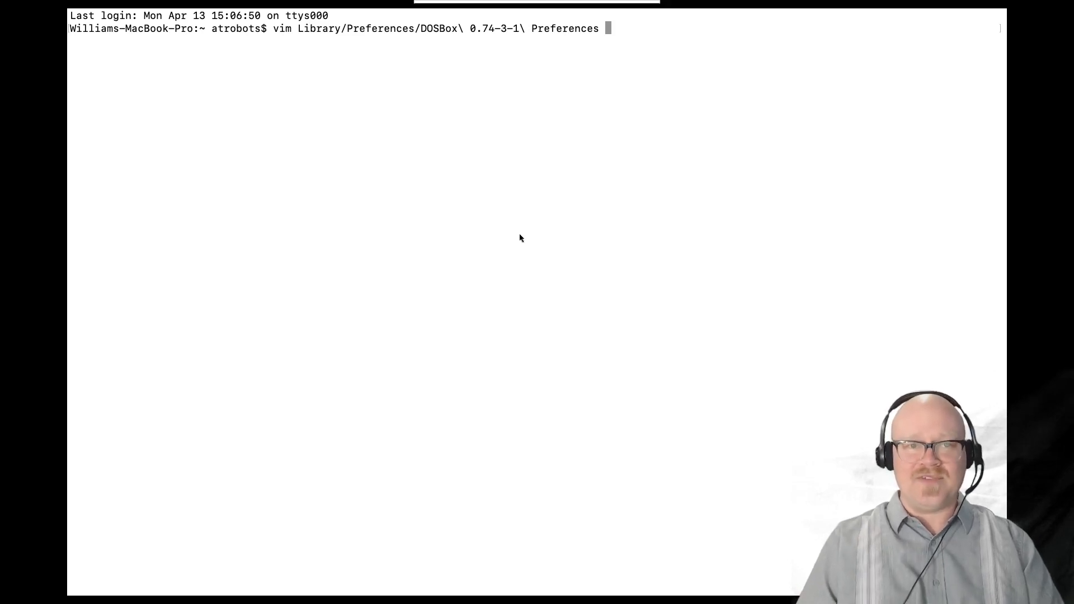
pyautogui.press('Return')
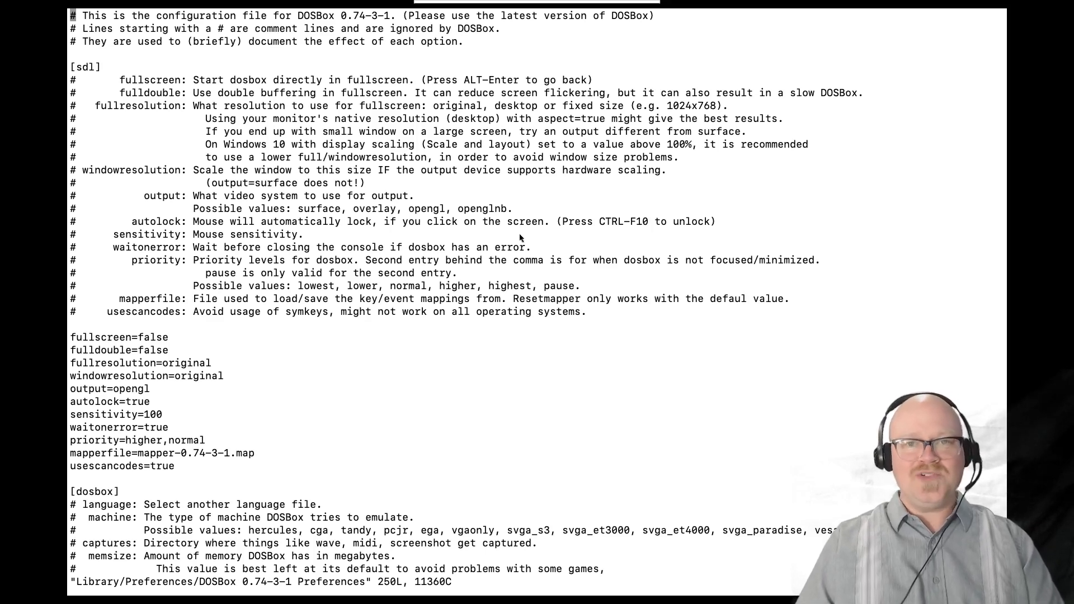
# - Set the scaler in the [render] section to "normal2x forced"
pyautogui.press('Down')
pyautogui.press('Down')
pyautogui.press('Down')
pyautogui.press('Down')
pyautogui.press('Down')
pyautogui.press('Down')
pyautogui.press('Down')
pyautogui.press('Down')
pyautogui.press('Down')
pyautogui.press('Down')
pyautogui.press('Down')
pyautogui.press('Down')
pyautogui.press('Down')
pyautogui.press('Down')
pyautogui.press('Down')
pyautogui.press('Down')
pyautogui.press('Down')
pyautogui.press('Down')
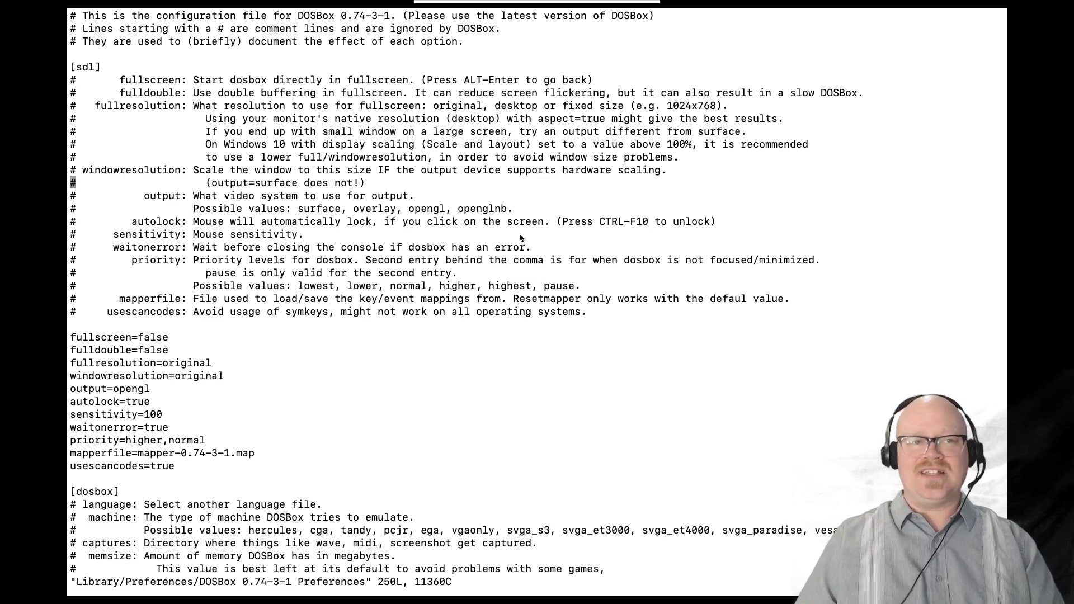
pyautogui.press('Down')
pyautogui.press('Down')
pyautogui.press('Down')
pyautogui.press('Down')
pyautogui.press('Down')
pyautogui.press('Down')
pyautogui.press('Down')
pyautogui.press('Down')
pyautogui.press('Down')
pyautogui.press('Down')
pyautogui.press('Down')
pyautogui.press('Down')
pyautogui.press('Down')
pyautogui.press('Down')
pyautogui.press('Down')
pyautogui.press('Down')
pyautogui.press('Down')
pyautogui.press('Down')
pyautogui.press('Down')
pyautogui.press('Down')
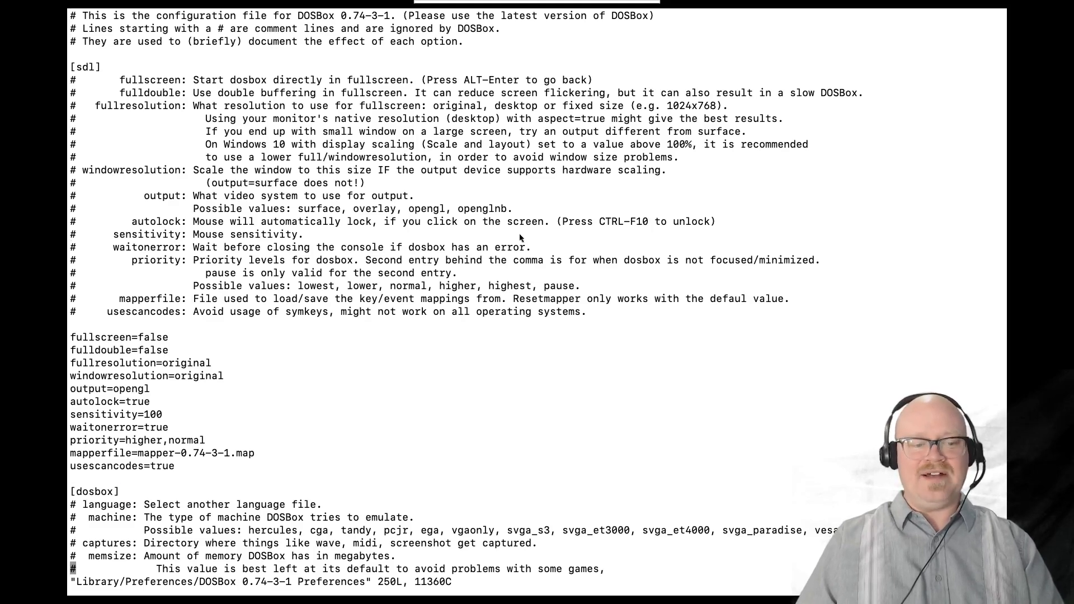
pyautogui.press('Down')
pyautogui.press('Down')
pyautogui.press('Down')
pyautogui.press('Down')
pyautogui.press('Down')
pyautogui.press('Down')
pyautogui.press('Down')
pyautogui.press('Down')
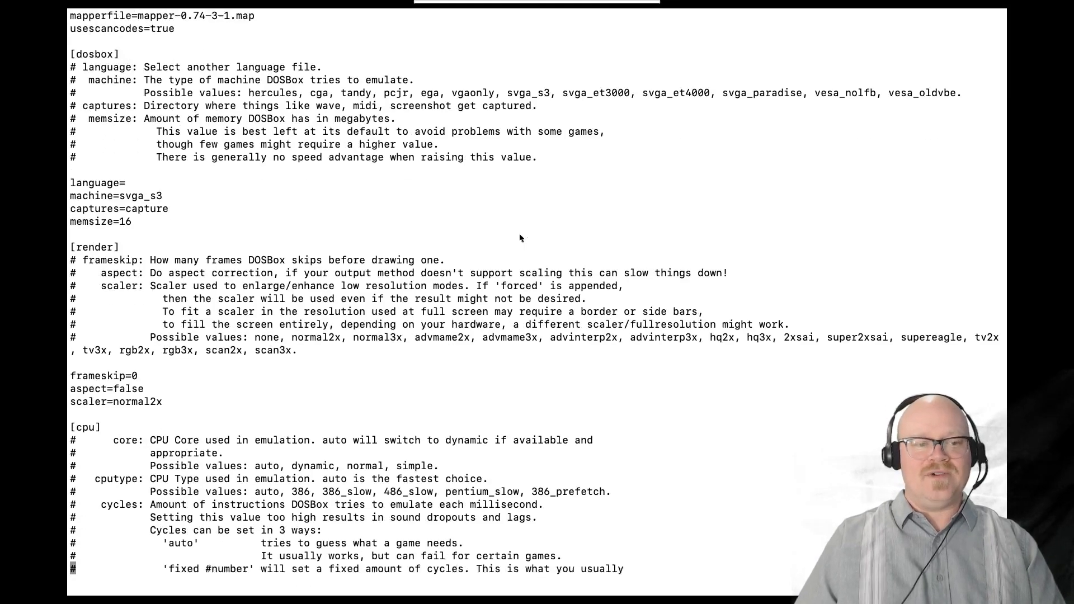
pyautogui.press('Down')
pyautogui.press('Up')
pyautogui.press('Up')
pyautogui.press('Up')
pyautogui.press('Up')
pyautogui.press('Up')
pyautogui.press('Up')
pyautogui.press('Up')
pyautogui.press('Up')
pyautogui.press('Up')
pyautogui.press('Up')
pyautogui.press('Up')
pyautogui.press('Up')
pyautogui.press('Up')
pyautogui.press('Up')
pyautogui.press('Up')
pyautogui.press('Up')
pyautogui.press('Up')
pyautogui.press('Up')
pyautogui.press('Up')
pyautogui.press('Up')
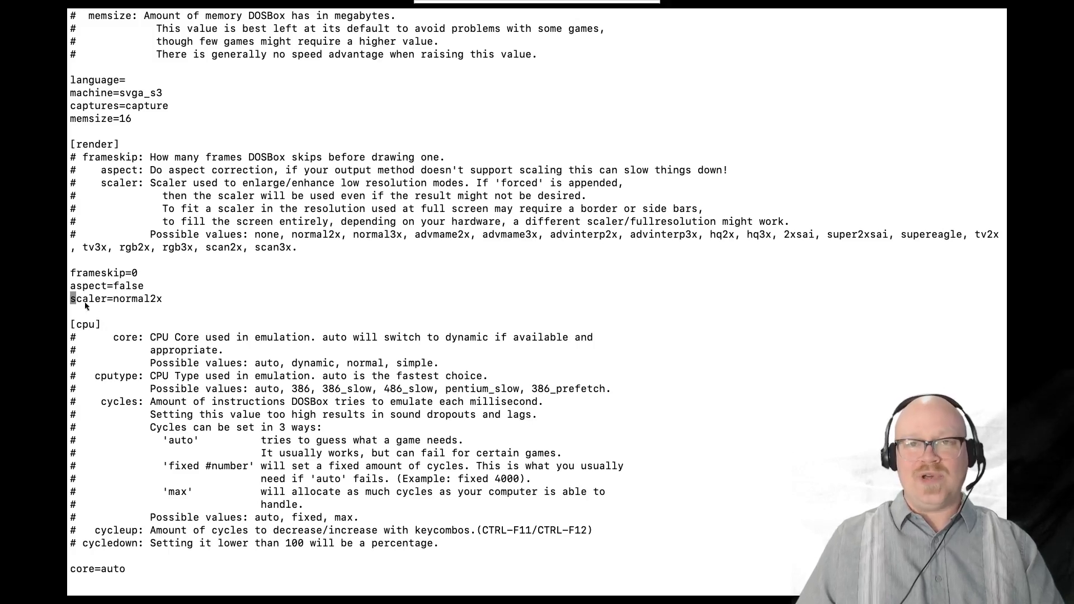
pyautogui.press('$')
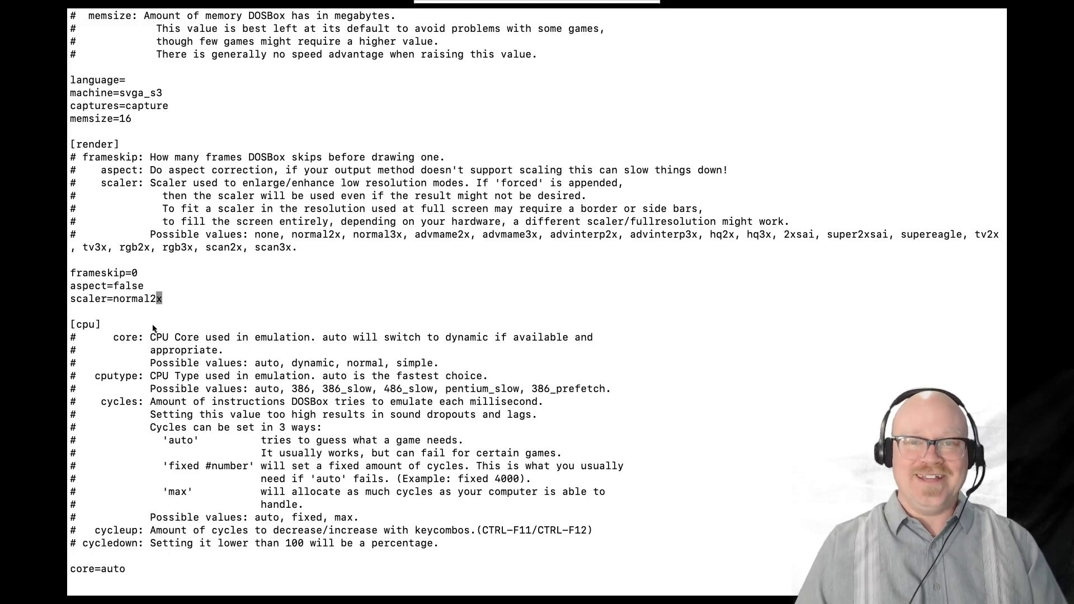
pyautogui.press('i')
pyautogui.press('Right')
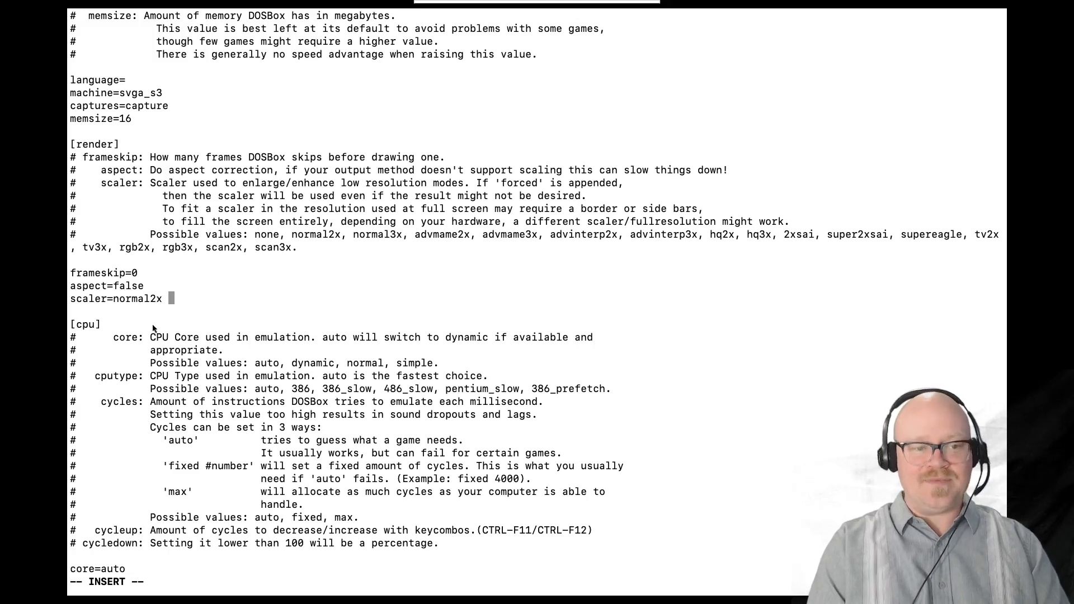
pyautogui.write('for')
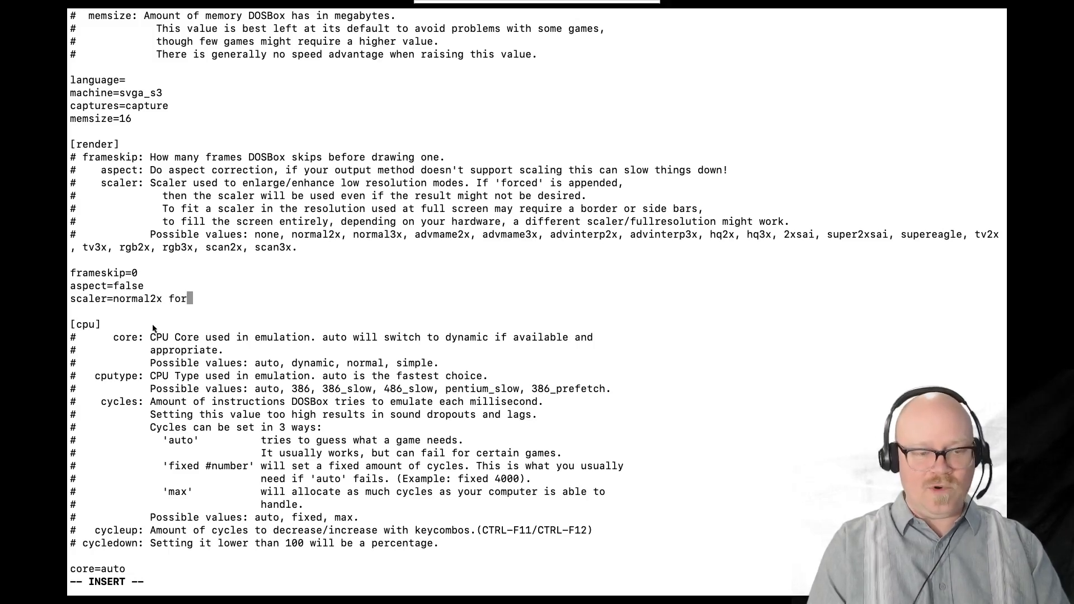
pyautogui.write('ced')
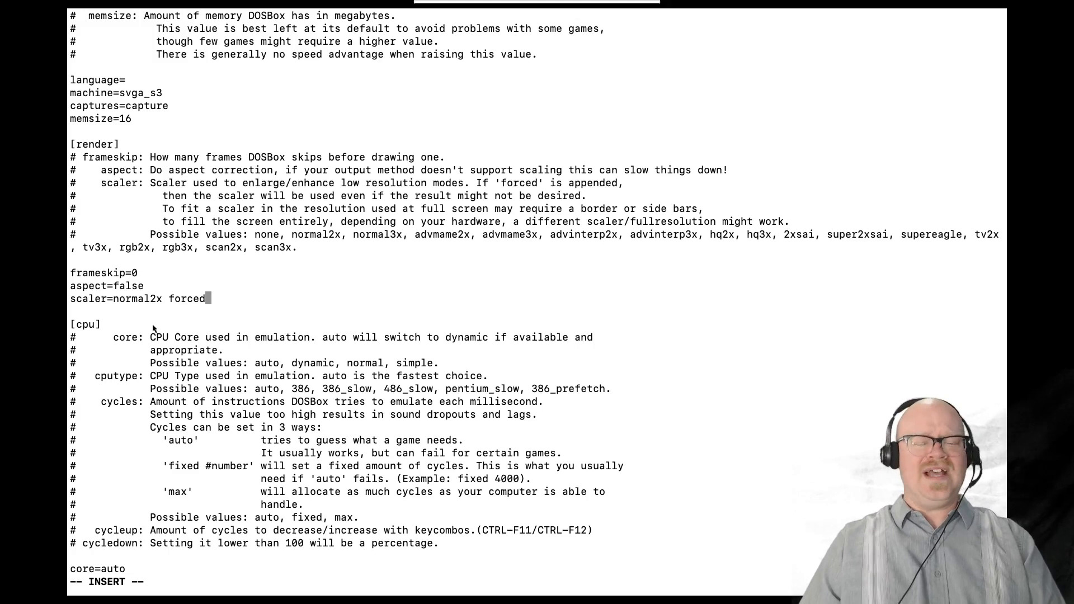
# - Return to the [sdl] section near the beginning of the preferences file and examine its display and window settings
pyautogui.press('Down')
pyautogui.press('Down')
pyautogui.press('Down')
pyautogui.press('Down')
pyautogui.press('Down')
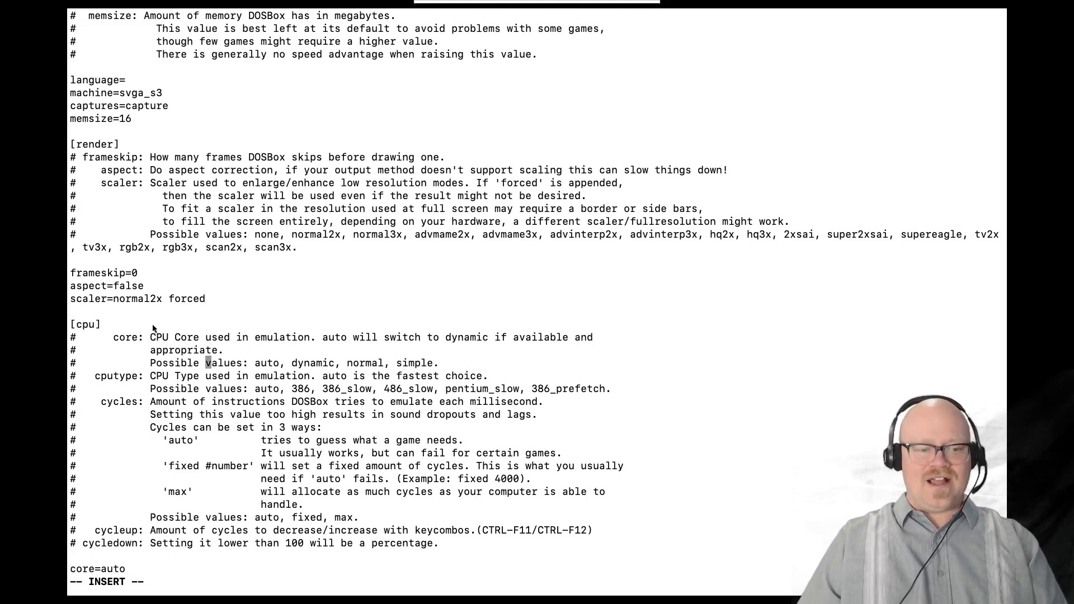
pyautogui.press('Up')
pyautogui.press('Up')
pyautogui.press('Up')
pyautogui.press('Up')
pyautogui.press('Up')
pyautogui.press('Up')
pyautogui.press('Up')
pyautogui.press('Up')
pyautogui.press('Up')
pyautogui.press('Up')
pyautogui.press('Up')
pyautogui.press('Up')
pyautogui.press('Up')
pyautogui.press('Up')
pyautogui.press('Up')
pyautogui.press('Up')
pyautogui.press('Up')
pyautogui.press('Up')
pyautogui.press('Up')
pyautogui.press('Up')
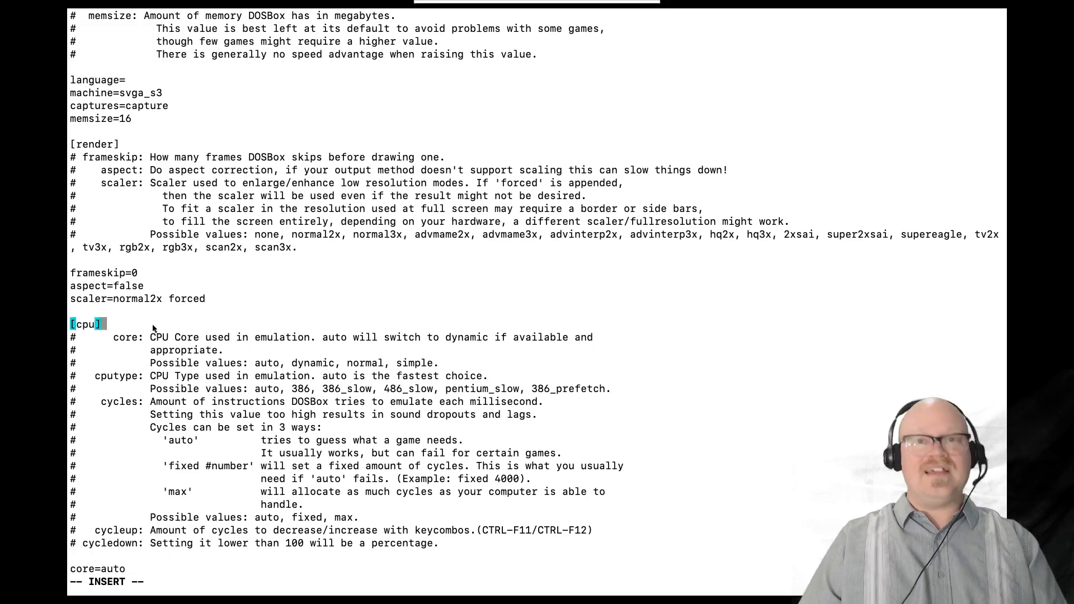
pyautogui.press('Up')
pyautogui.press('Up')
pyautogui.press('Up')
pyautogui.press('Up')
pyautogui.press('Up')
pyautogui.press('Up')
pyautogui.press('Up')
pyautogui.press('Up')
pyautogui.press('Up')
pyautogui.press('Up')
pyautogui.press('Up')
pyautogui.press('Up')
pyautogui.press('Up')
pyautogui.press('Up')
pyautogui.press('Up')
pyautogui.press('Up')
pyautogui.press('Up')
pyautogui.press('Up')
pyautogui.press('Up')
pyautogui.press('Up')
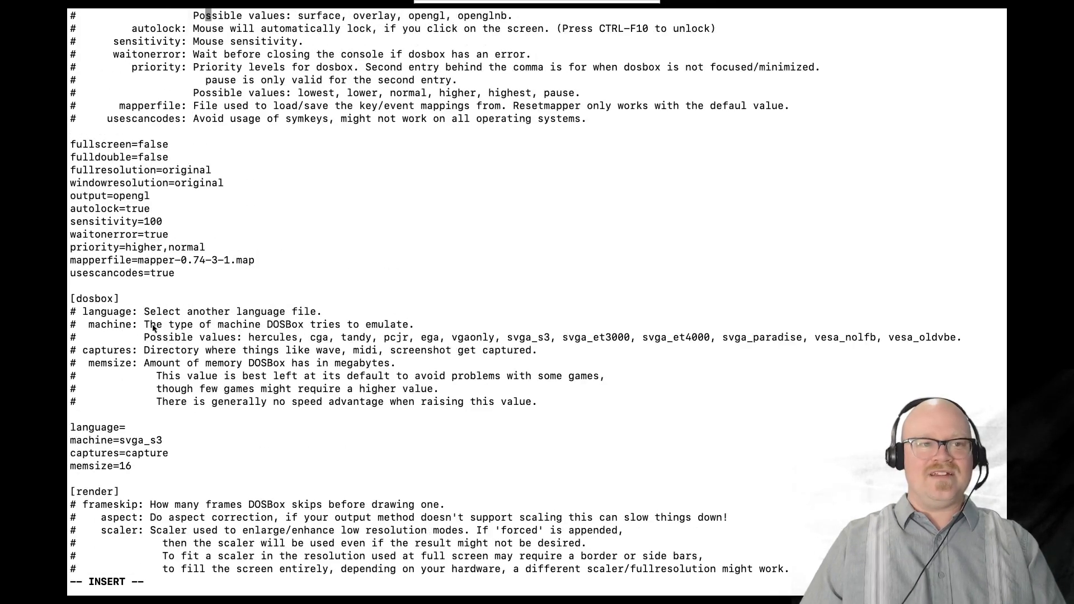
pyautogui.press('Up')
pyautogui.press('Up')
pyautogui.press('Up')
pyautogui.press('Up')
pyautogui.press('Up')
pyautogui.press('Up')
pyautogui.press('Up')
pyautogui.press('Up')
pyautogui.press('Up')
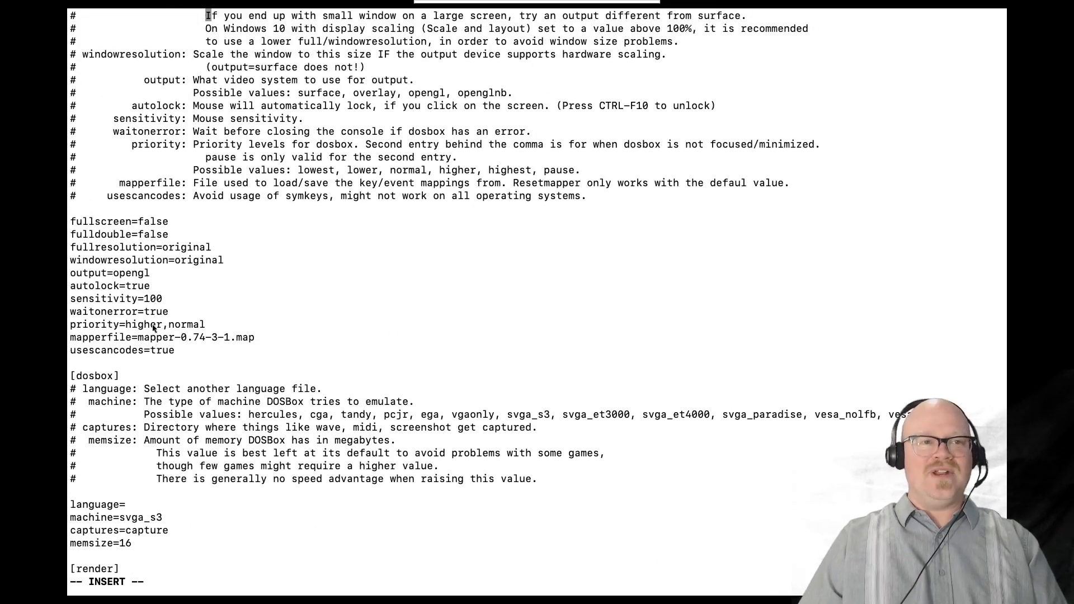
pyautogui.press('Up')
pyautogui.press('Up')
pyautogui.press('Up')
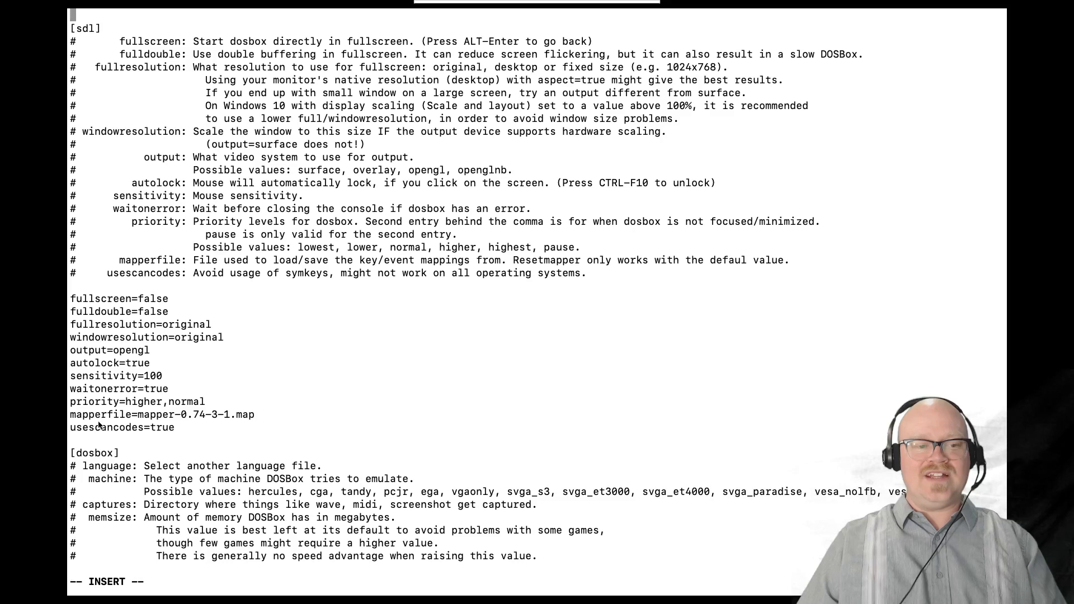
# - Set autolock to false in the [sdl] section of the preferences file
pyautogui.press('Down')
pyautogui.press('Down')
pyautogui.press('Down')
pyautogui.press('Down')
pyautogui.press('Down')
pyautogui.press('Down')
pyautogui.press('Down')
pyautogui.press('Down')
pyautogui.press('Down')
pyautogui.press('Down')
pyautogui.press('Down')
pyautogui.press('Down')
pyautogui.press('Down')
pyautogui.press('Down')
pyautogui.press('Down')
pyautogui.press('Down')
pyautogui.press('Down')
pyautogui.press('Down')
pyautogui.press('Down')
pyautogui.press('Down')
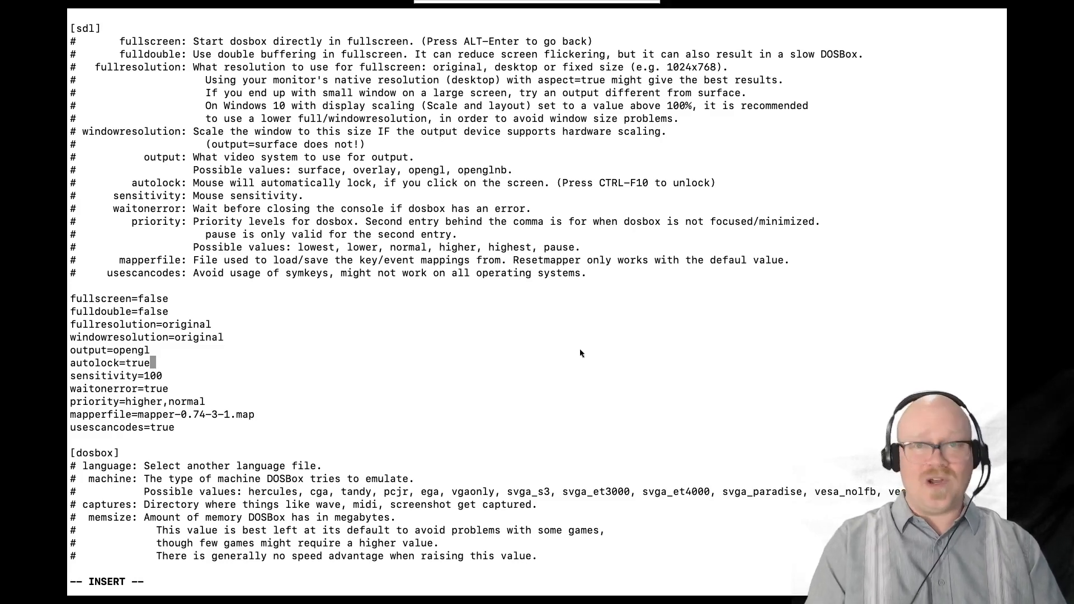
pyautogui.press('BackSpace')
pyautogui.press('BackSpace')
pyautogui.press('BackSpace')
pyautogui.press('BackSpace')
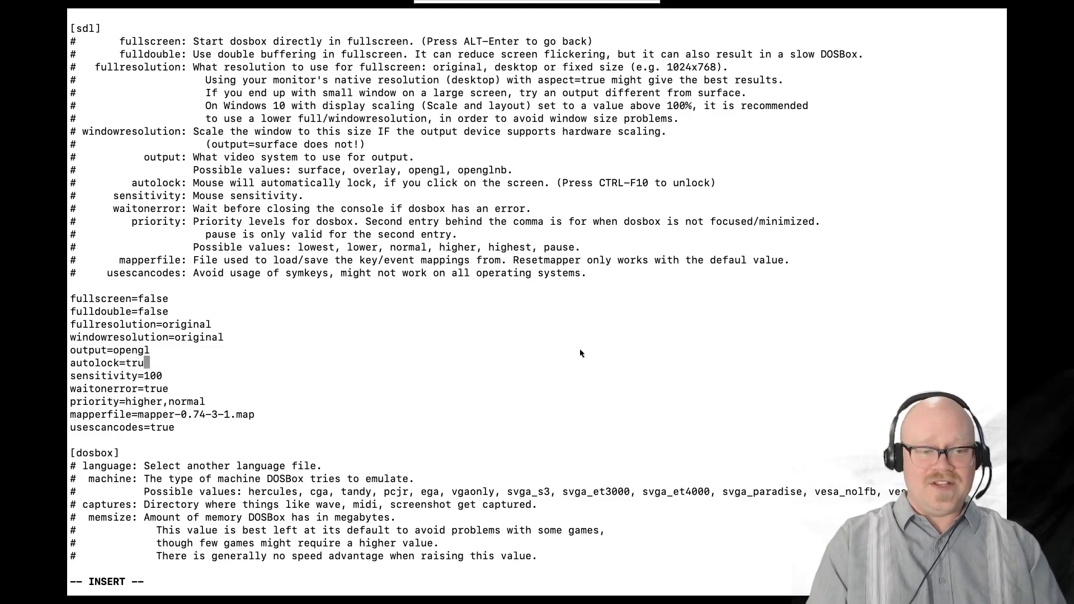
pyautogui.write('false')
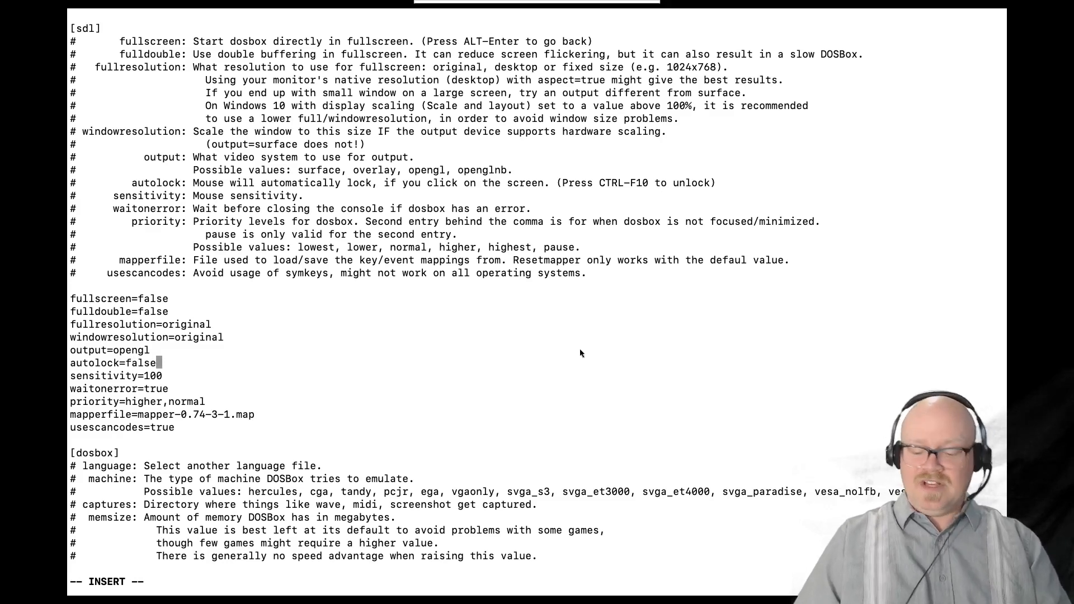
# - Add the line "mount c ~/DOSBox/atrobots" at the end of the [autoexec] section
pyautogui.scroll(-20, 580, 353)
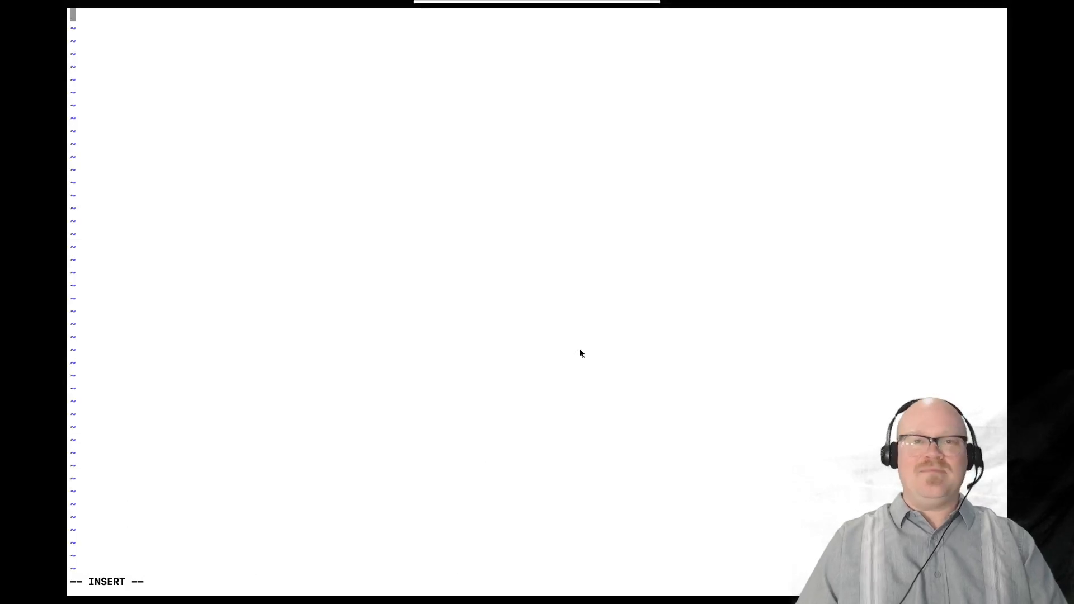
pyautogui.scroll(4, 580, 353)
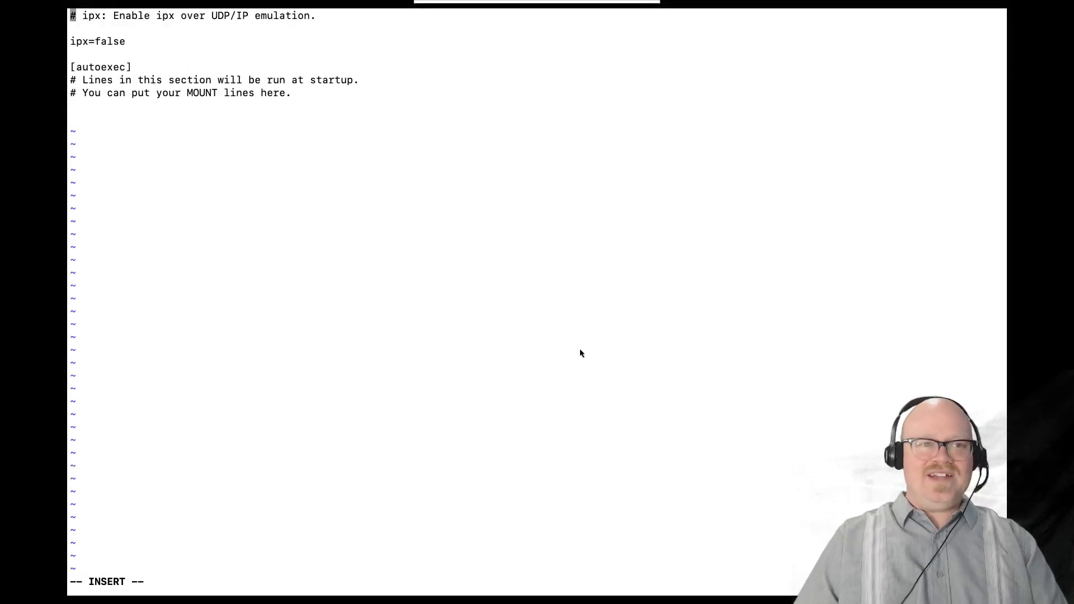
pyautogui.press('Down')
pyautogui.press('Down')
pyautogui.press('Down')
pyautogui.press('Down')
pyautogui.press('Down')
pyautogui.press('Down')
pyautogui.press('Down')
pyautogui.press('Down')
pyautogui.press('Down')
pyautogui.press('Down')
pyautogui.press('Down')
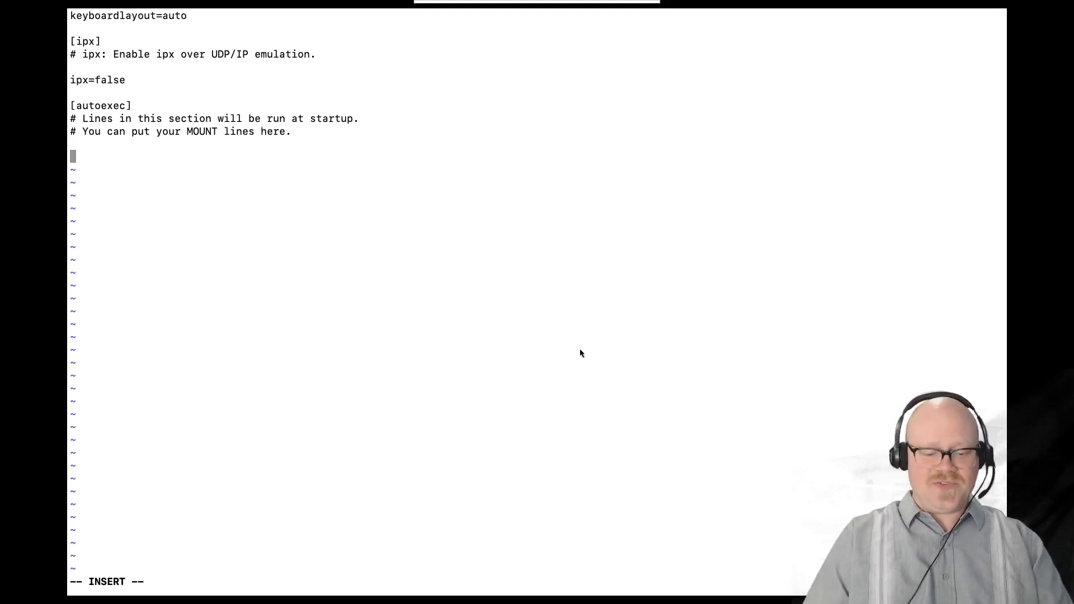
pyautogui.write('mount c')
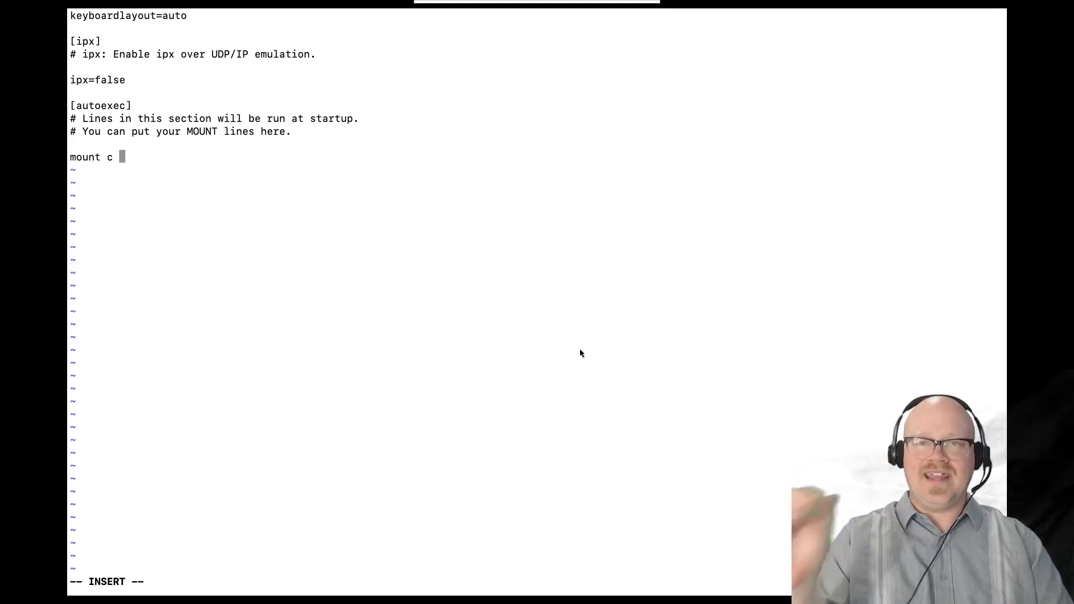
pyautogui.write('~')
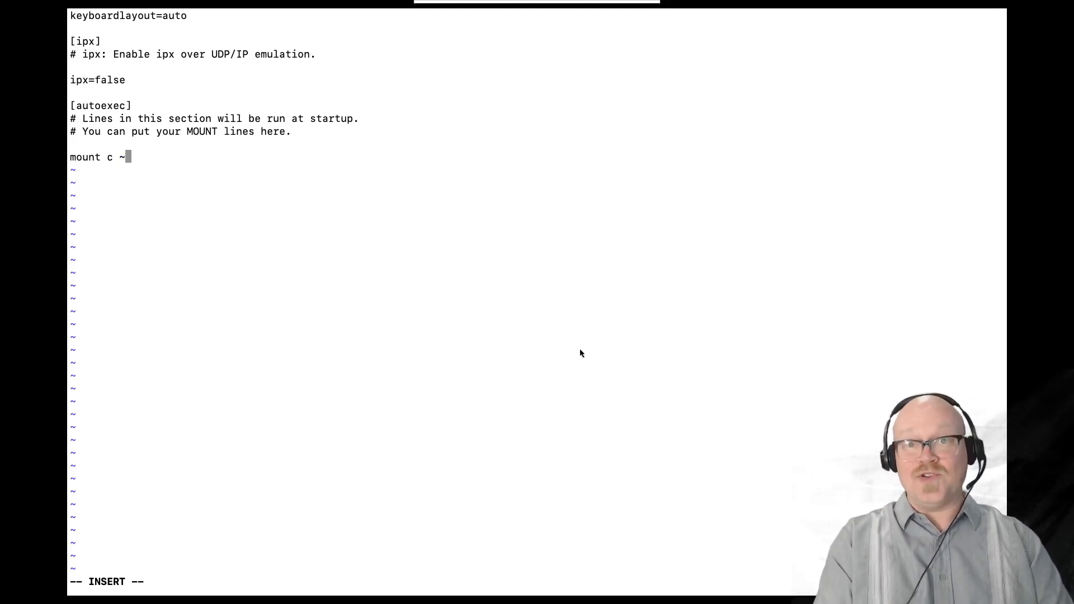
pyautogui.write('/')
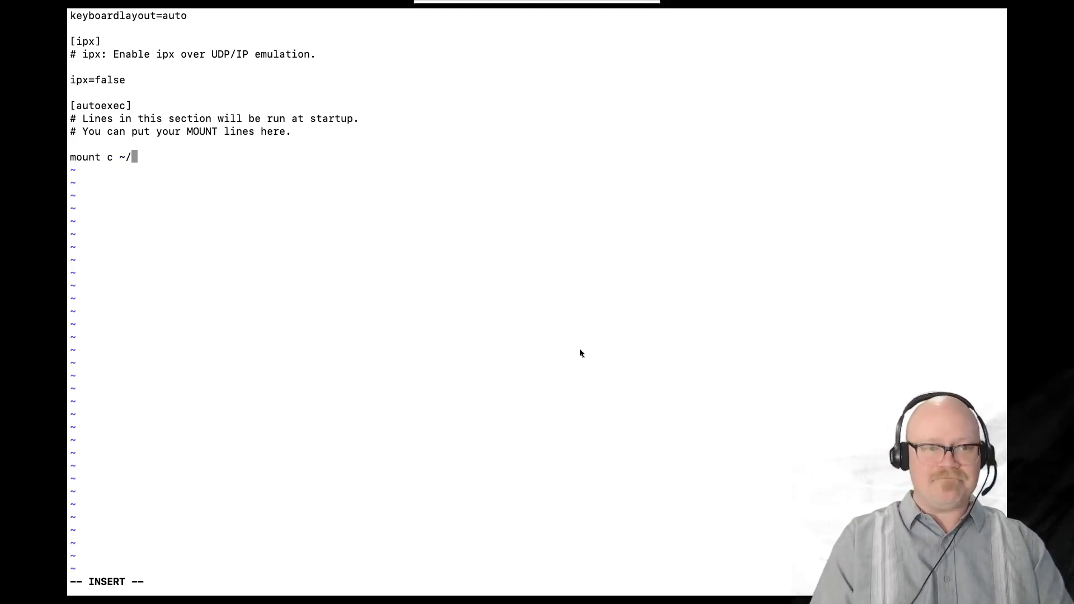
pyautogui.write('DOSBox')
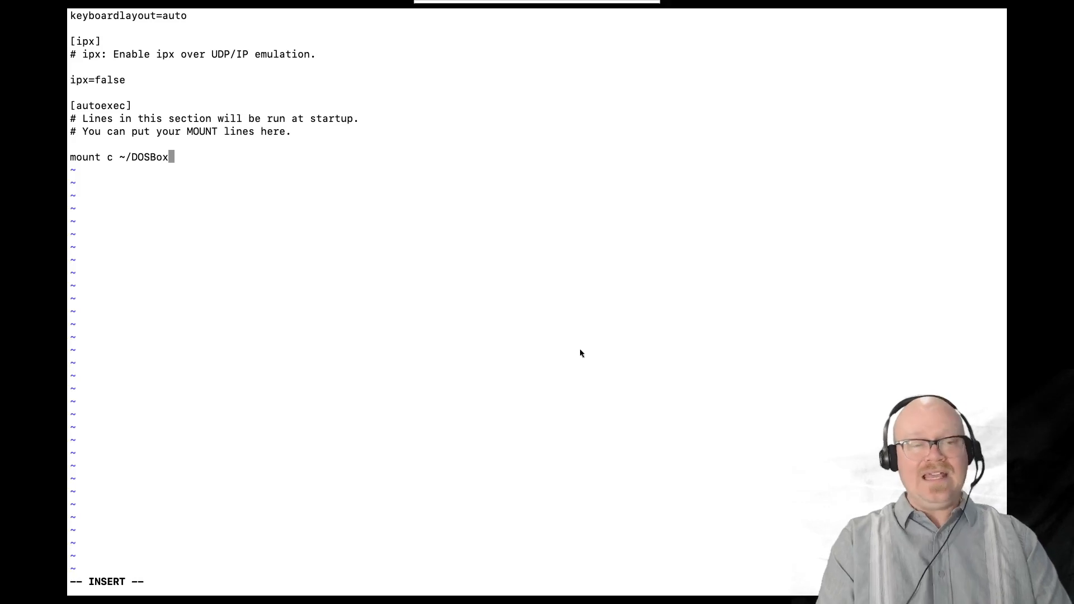
pyautogui.write('/')
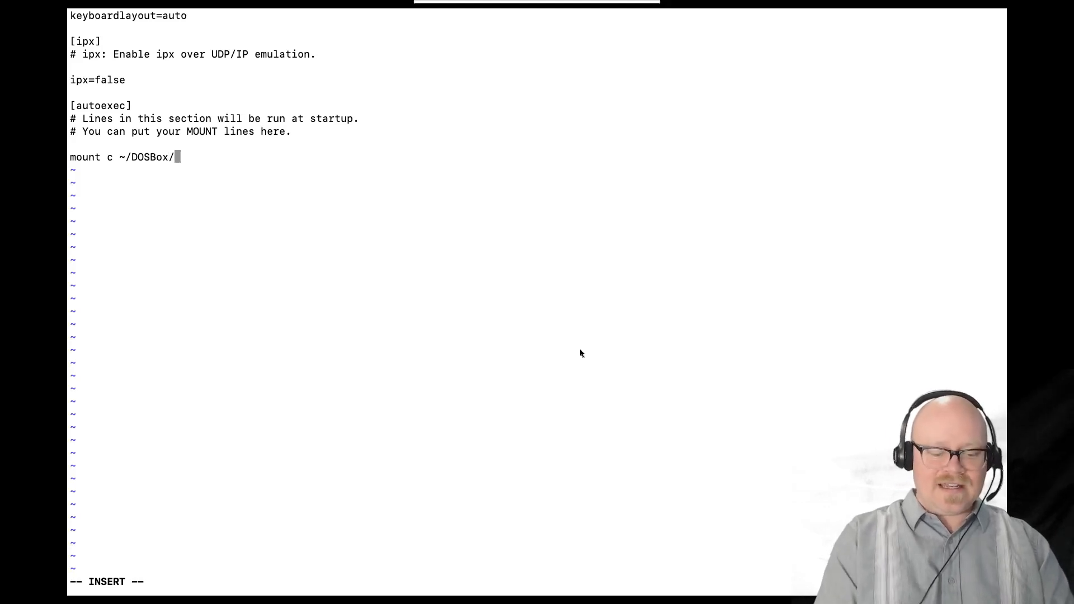
pyautogui.write('atrobots')
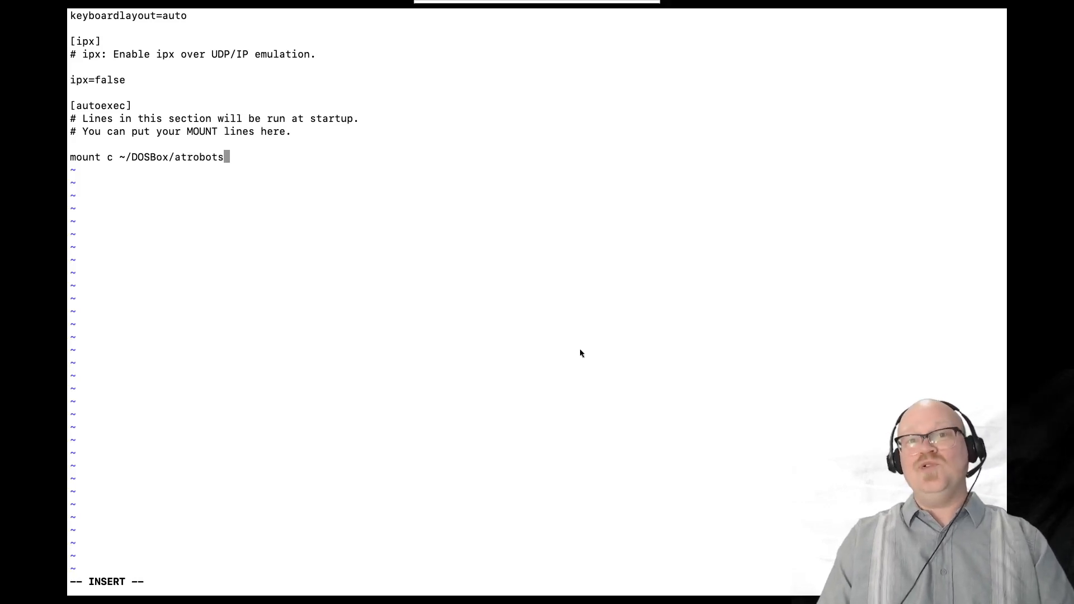
pyautogui.press('Return')
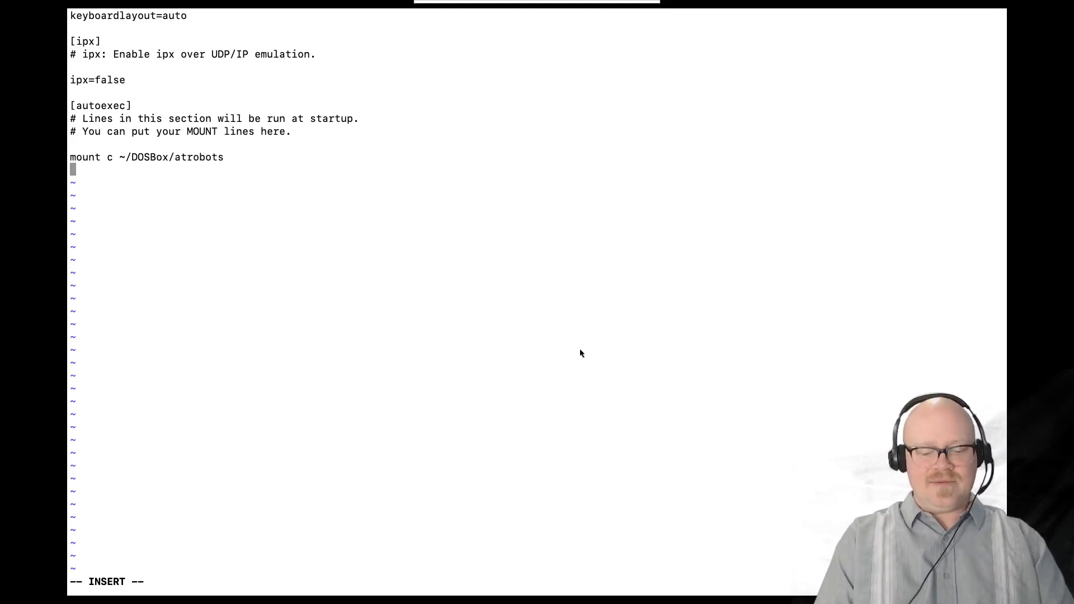
# - Add the startup lines "c:", "atrobs.exe" and "exit" below the mount line
pyautogui.write('c:')
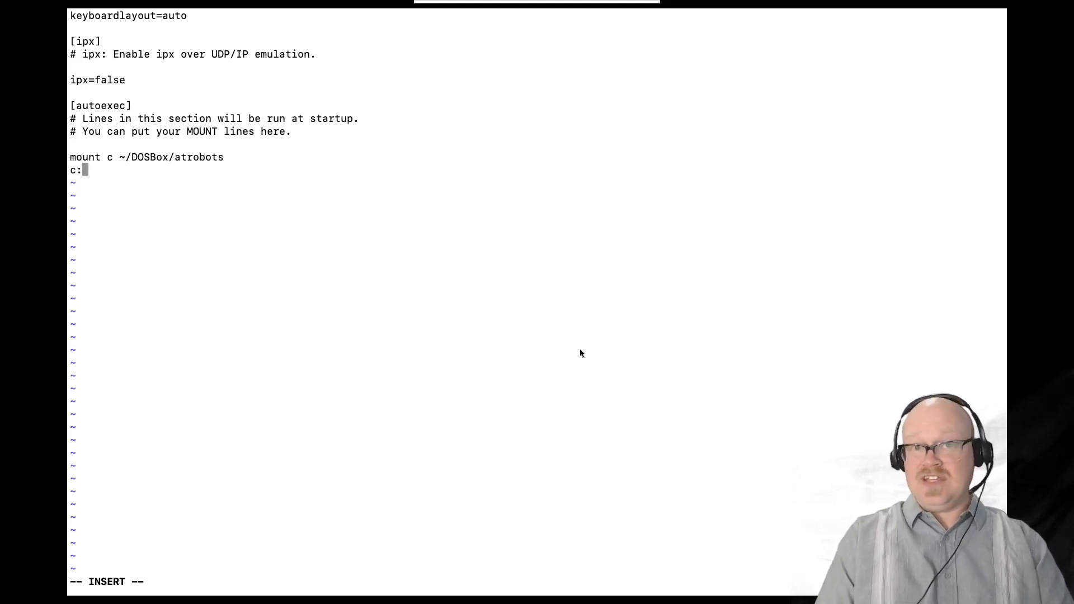
pyautogui.press('Return')
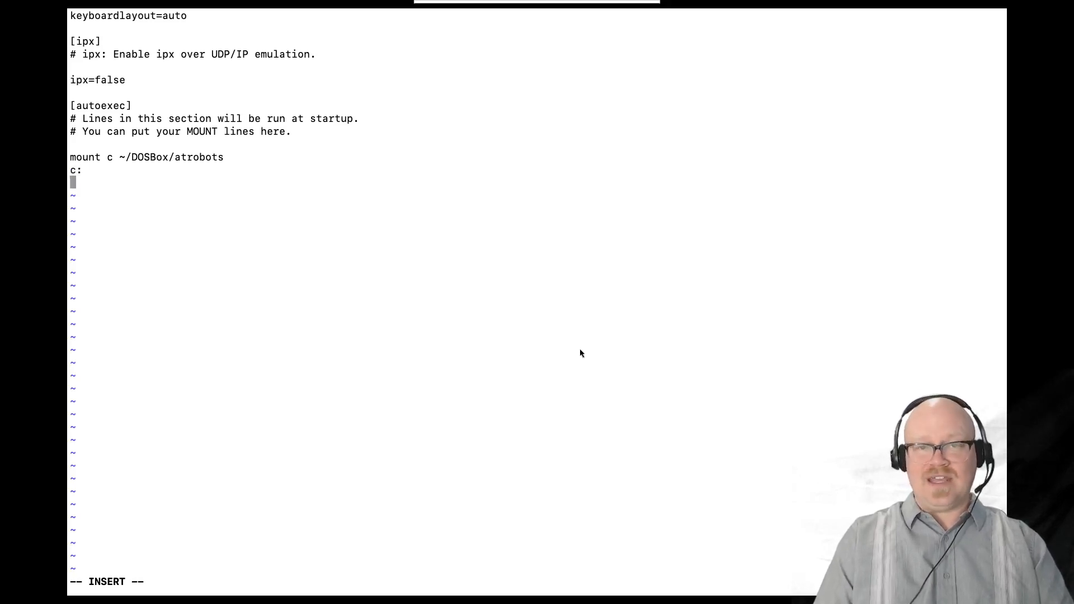
pyautogui.write('atrob')
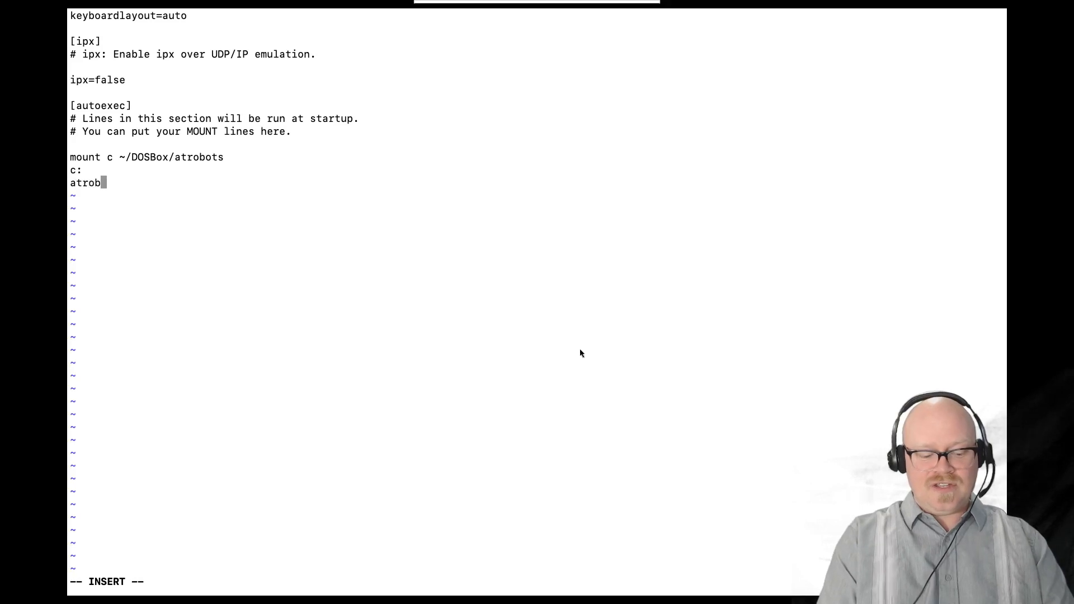
pyautogui.write('s.exe')
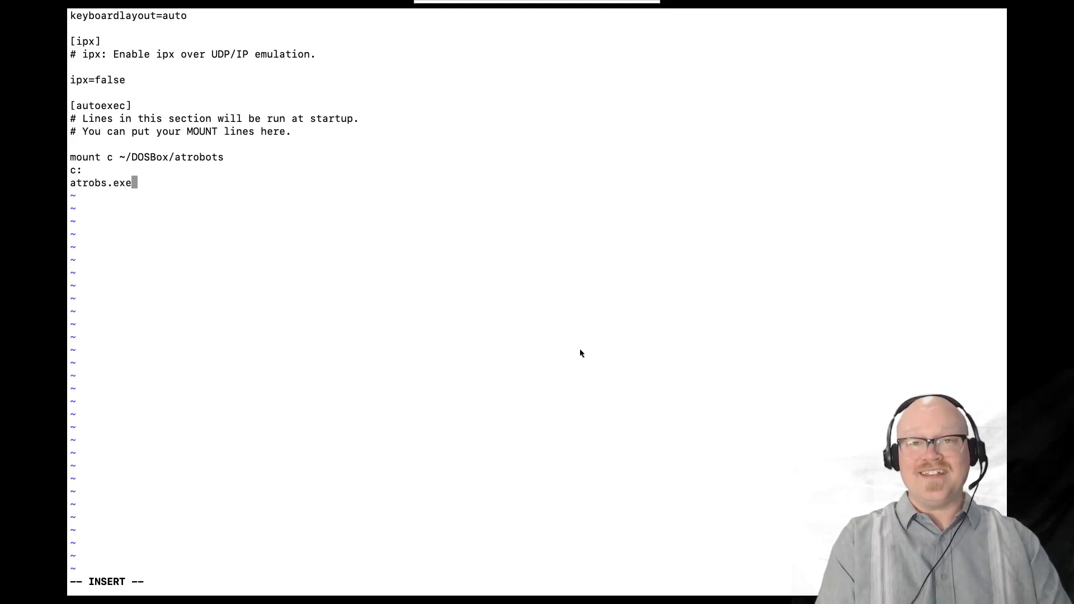
pyautogui.press('Return')
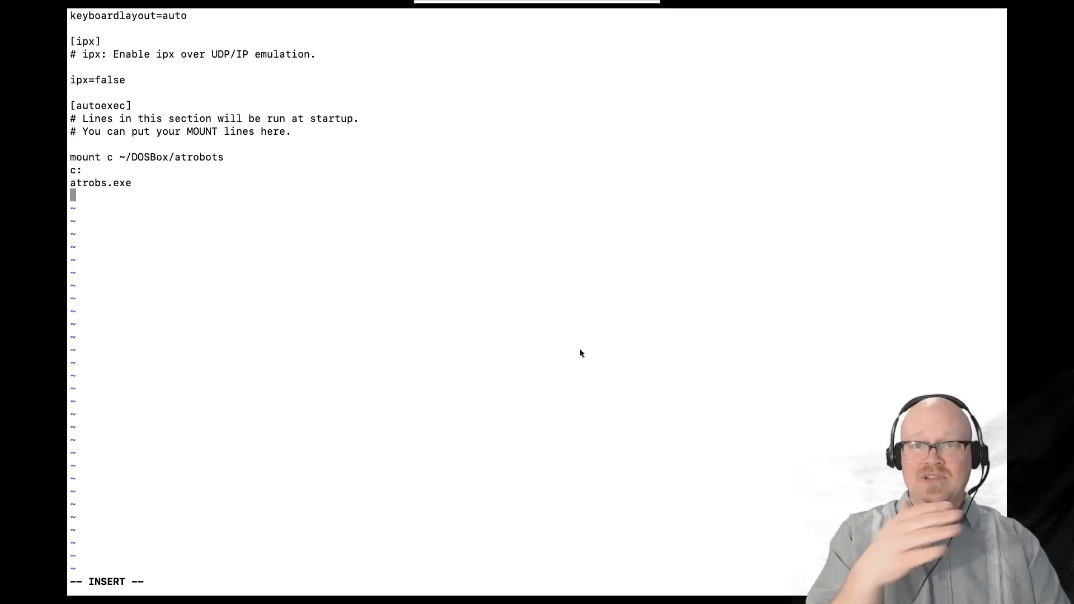
pyautogui.write('exit')
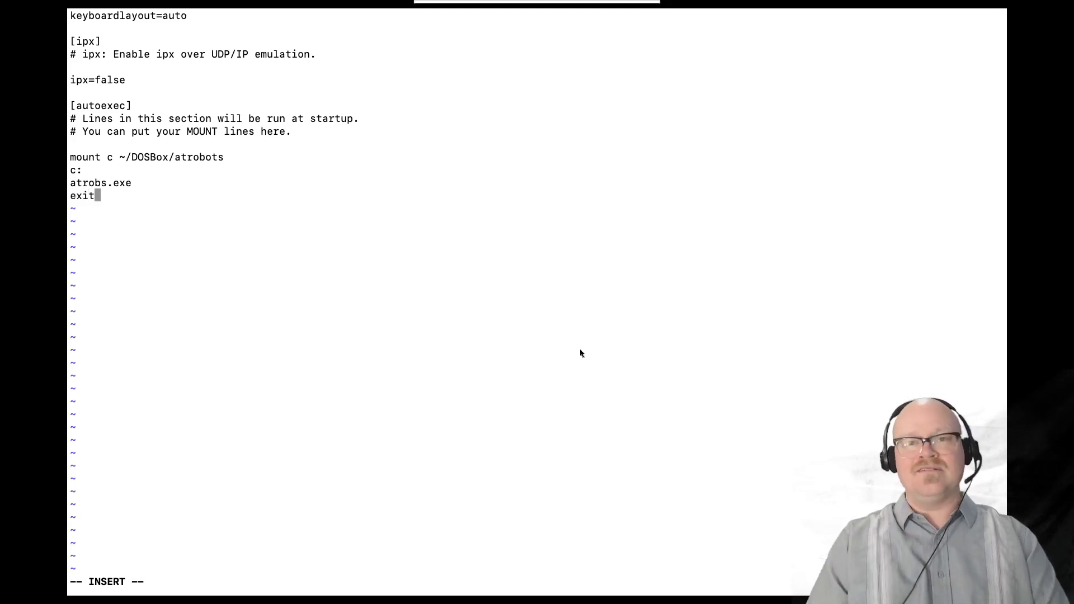
# - Save the preferences file and quit vim with the wq command
pyautogui.press('Escape')
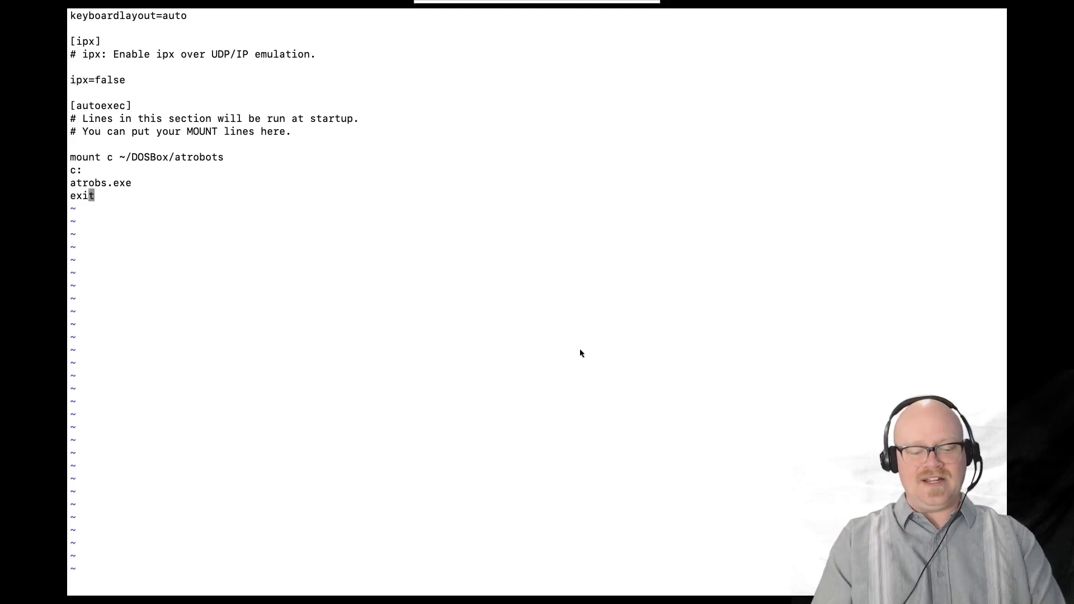
pyautogui.hotkey('shift', ';')
pyautogui.write('wq')
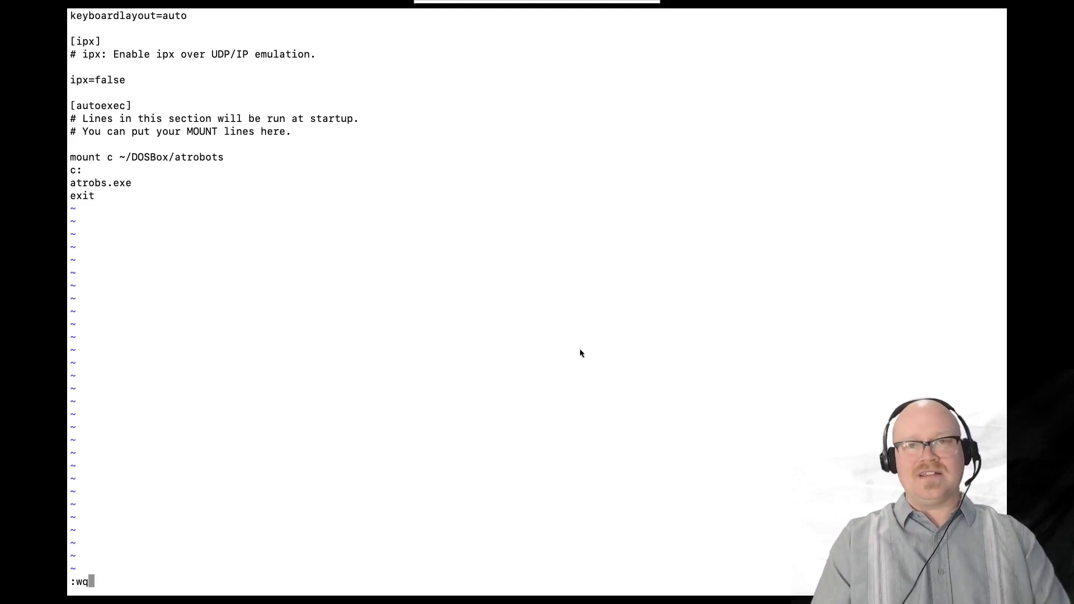
pyautogui.press('Return')
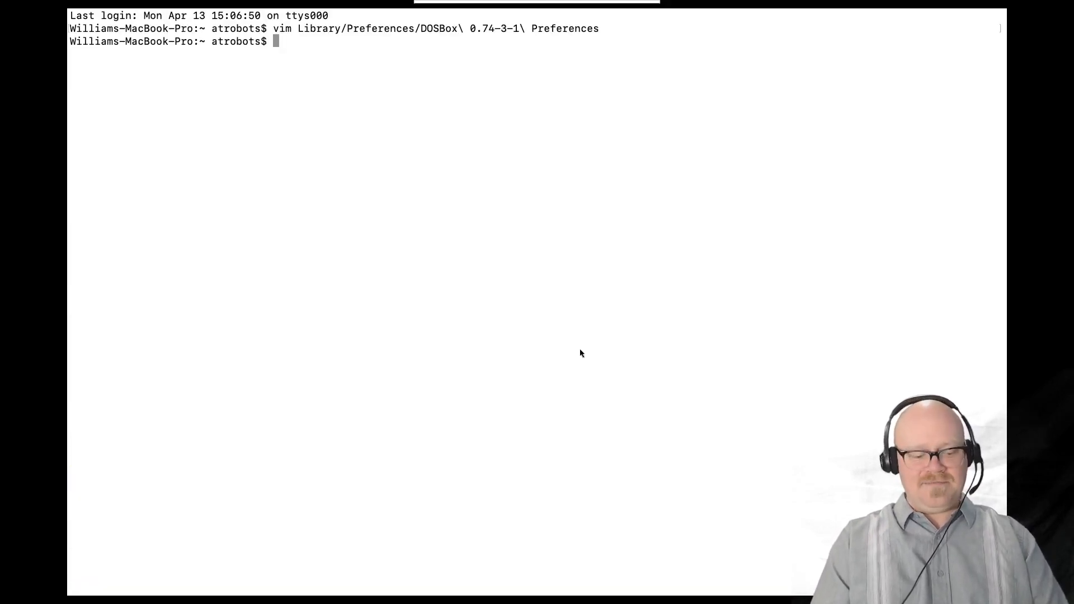
# - Return to the desktop, launch DOSBox from Applications, and play a match with the robots loaded in the AT-Robots Shell
pyautogui.hotkey('ctrl', 'Left')
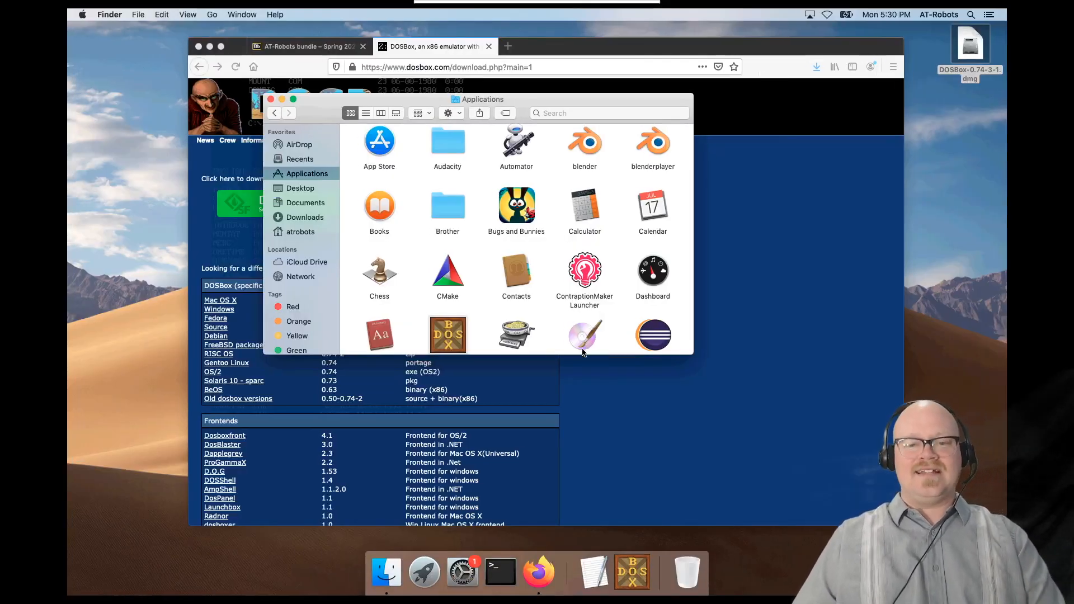
pyautogui.doubleClick(447, 334)
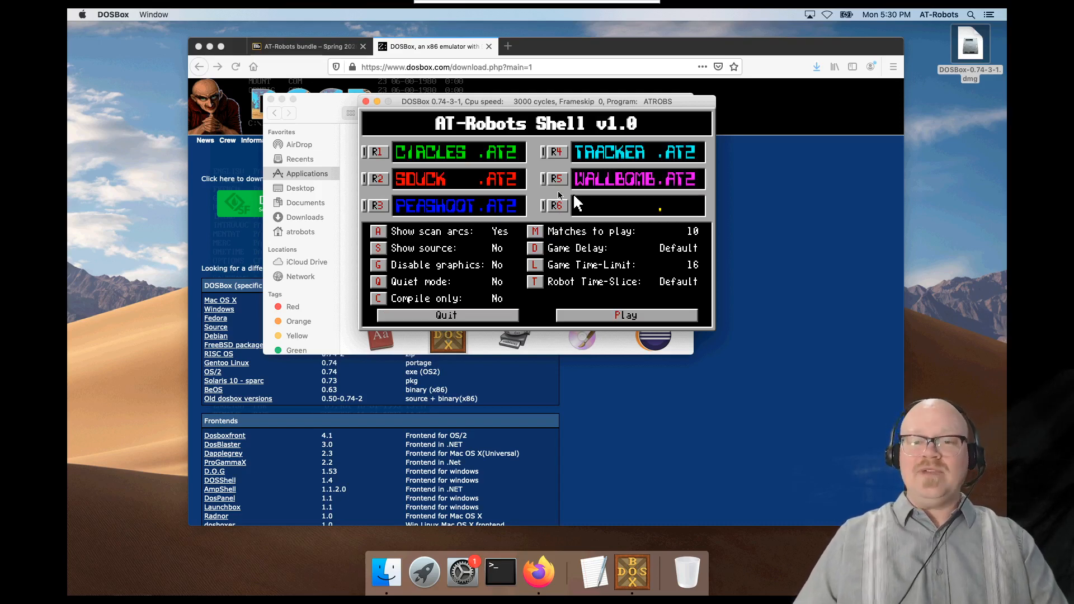
pyautogui.click(383, 283)
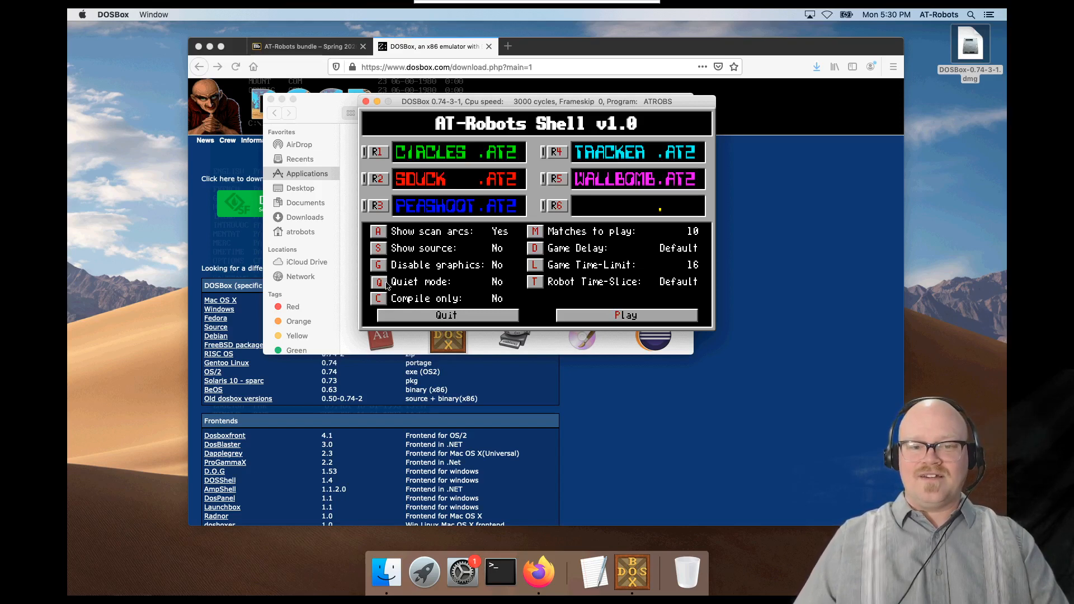
pyautogui.click(594, 316)
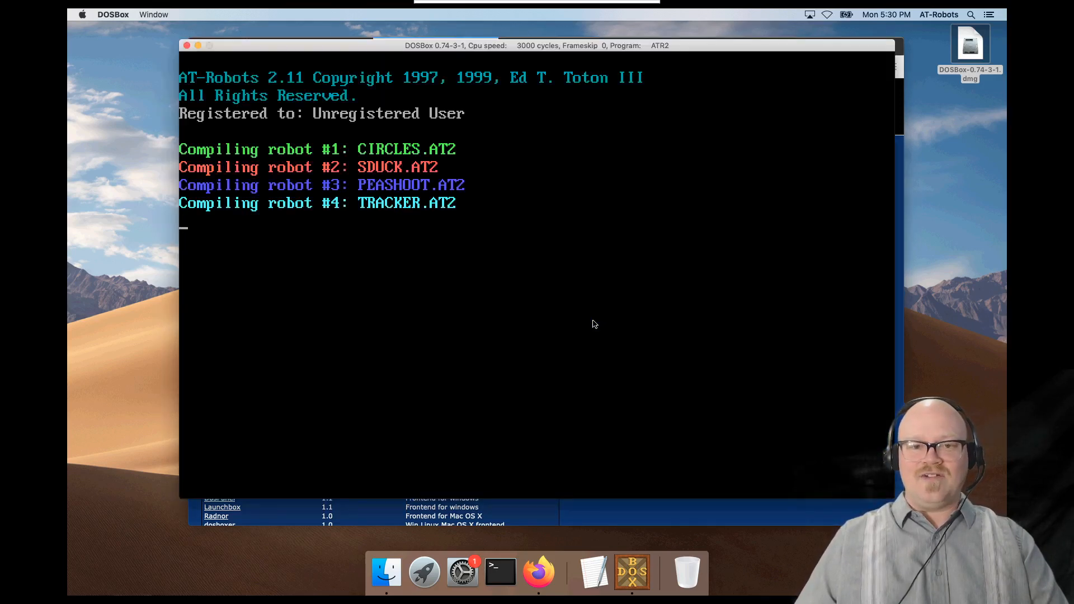
pyautogui.press('space')
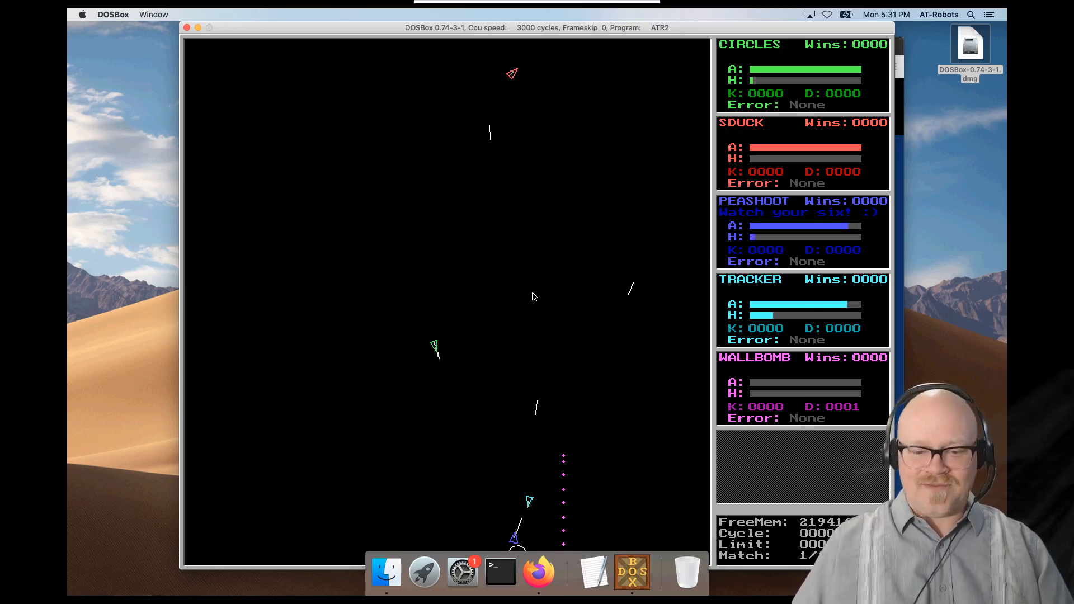
# - Abort the running match and go back to the AT-Robots Shell
pyautogui.press('Escape')
pyautogui.press('Escape')
pyautogui.press('Escape')
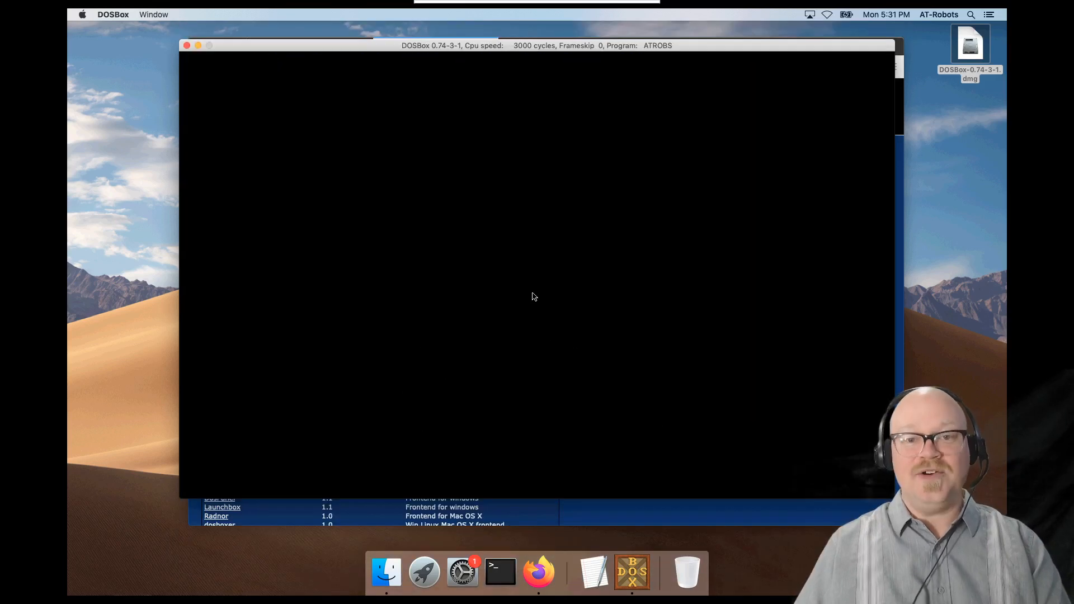
pyautogui.press('p')
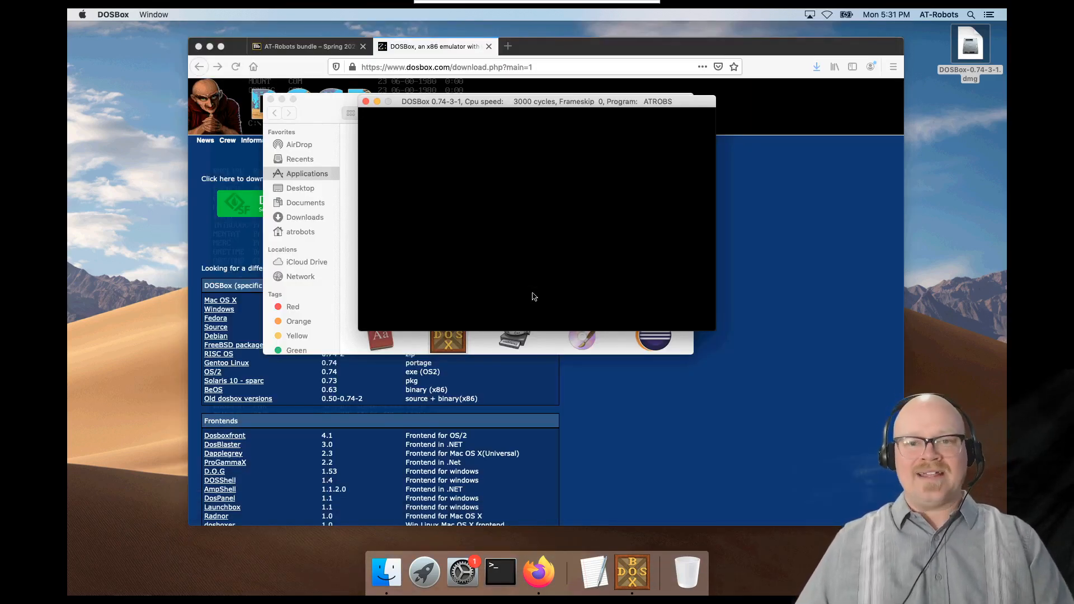